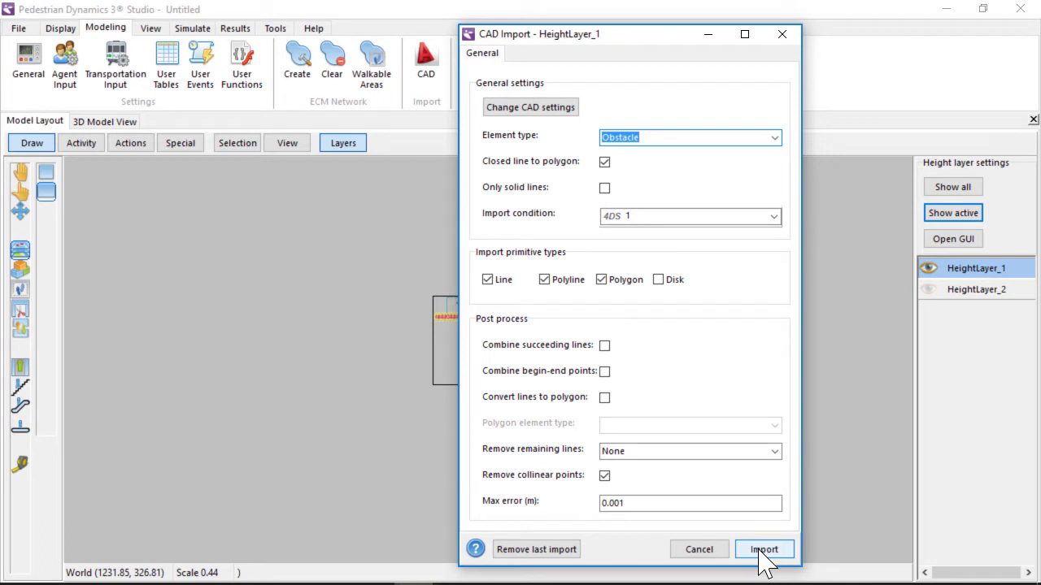
Import the CAD drawing's lines into HeightLayer_1 as Obstacle elements
click(763, 551)
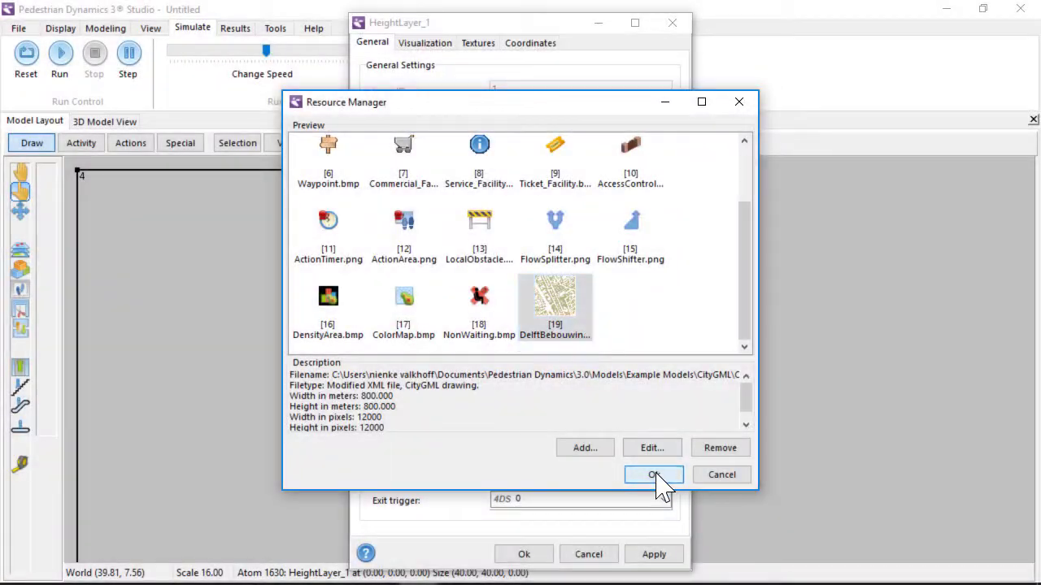
Assign the Delft CityGML drawing as the background of HeightLayer_1 and enable its 2D and 3D display
click(656, 477)
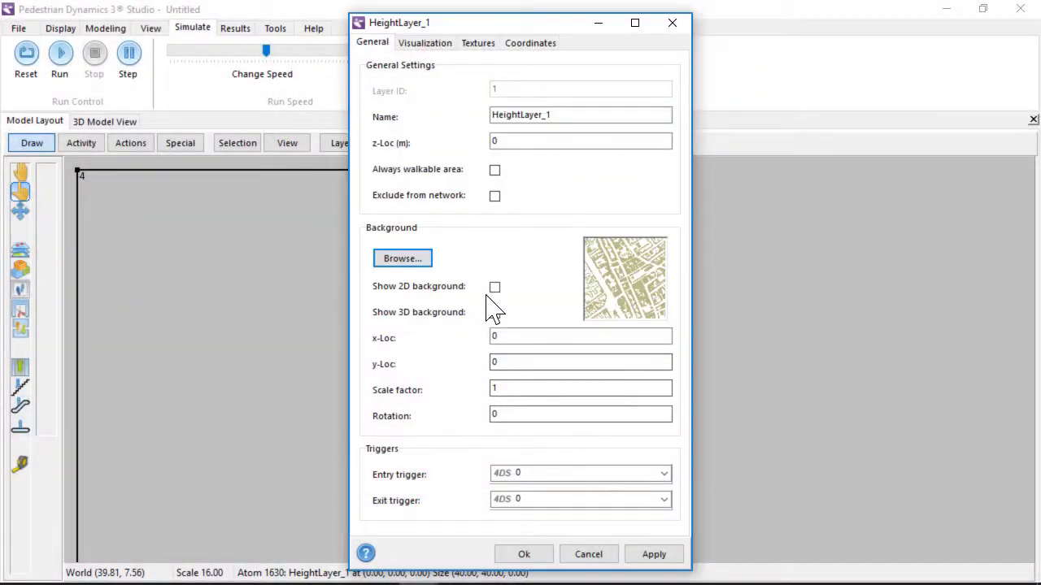
click(495, 287)
click(494, 312)
click(524, 554)
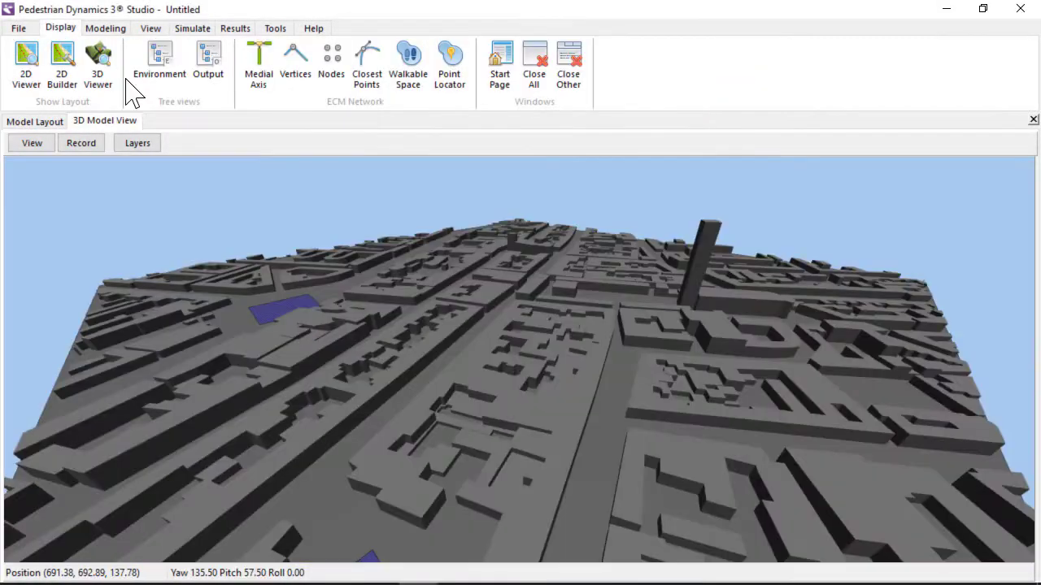
Run the simulation of the 3D city model
click(192, 27)
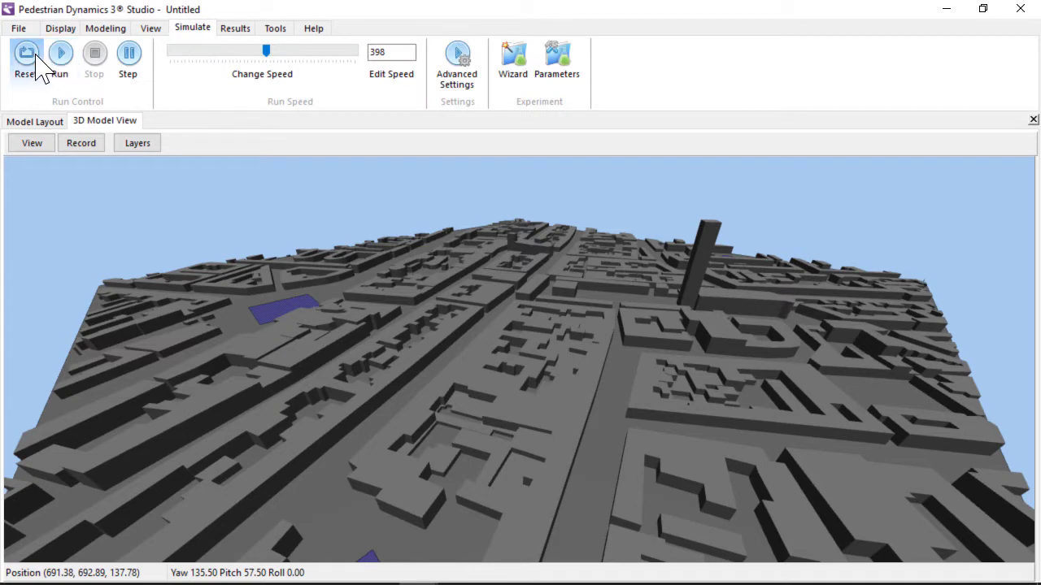
click(60, 58)
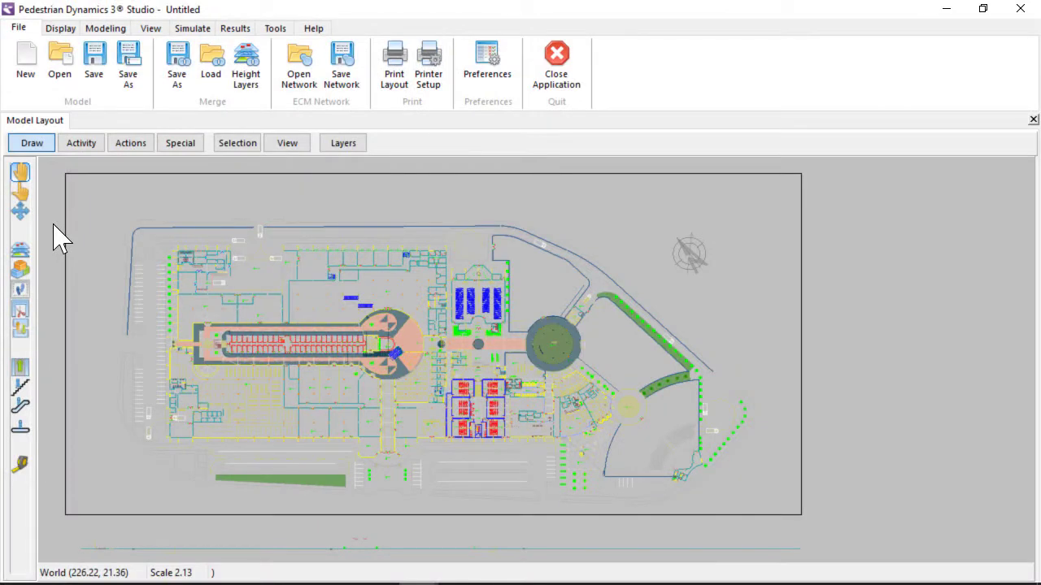
Start tracing the mall building with an open polyline element from the lower-left corner of its outer wall
click(20, 269)
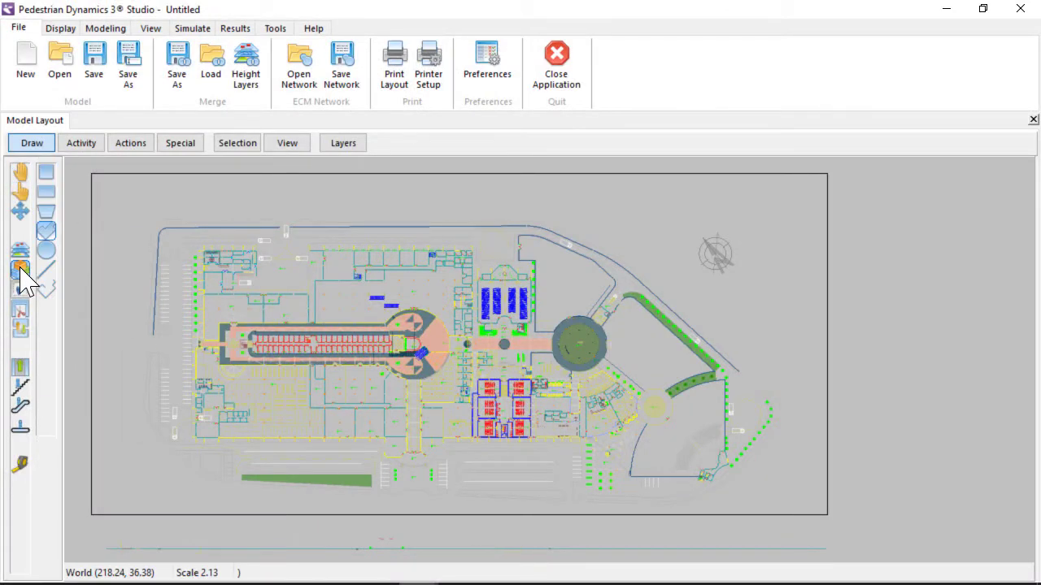
click(46, 289)
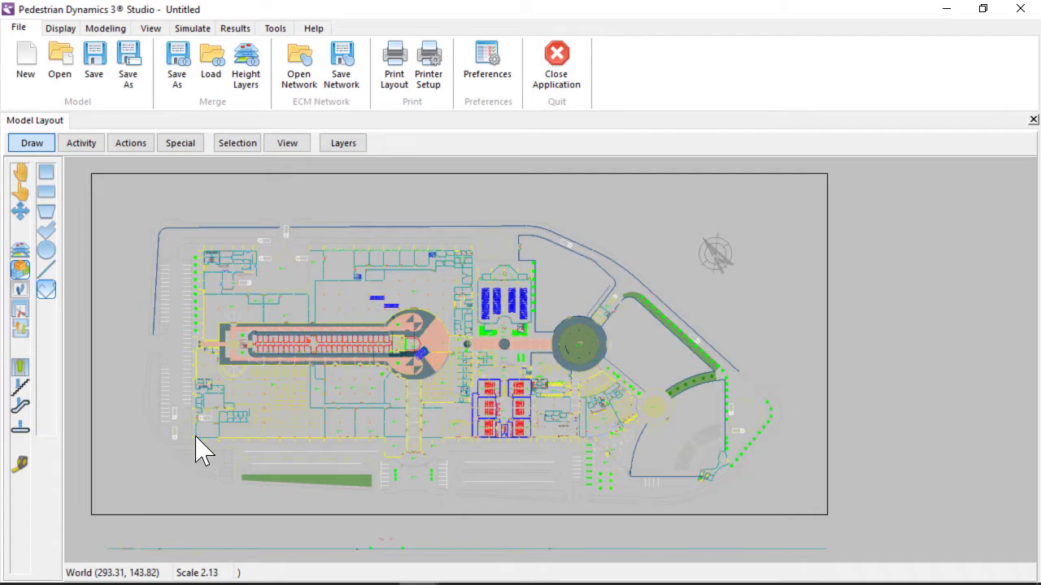
click(193, 451)
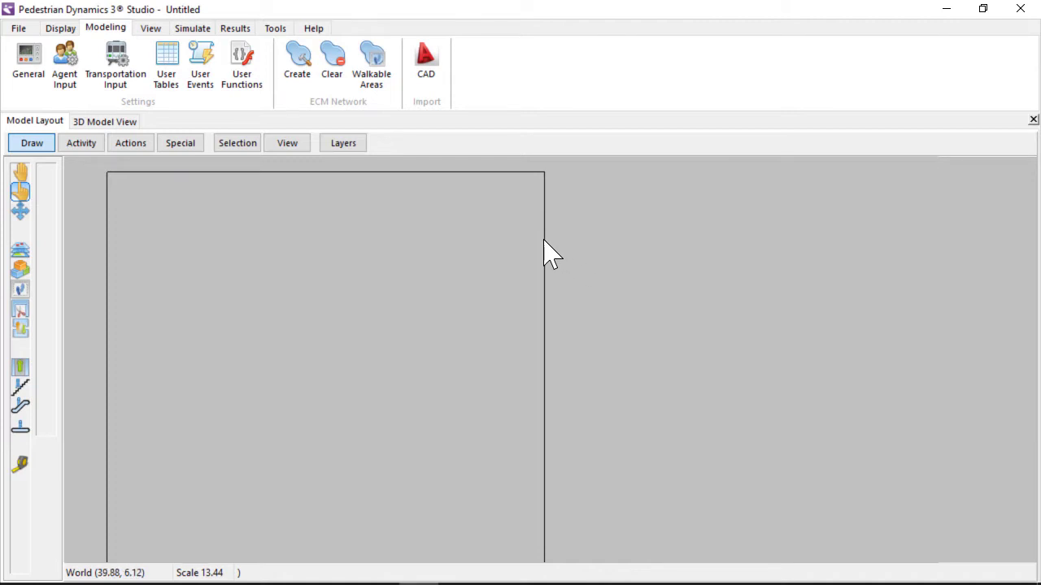
Load shopping mall.dwg from the Shopping mall folder as a new background resource for HeightLayer_1
click(545, 243)
double_click(544, 240)
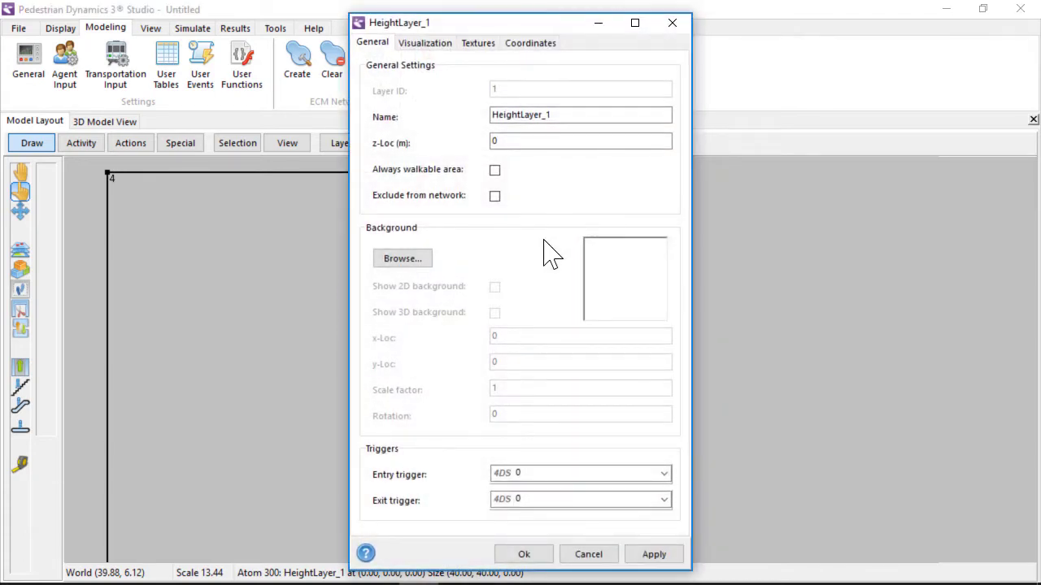
click(402, 258)
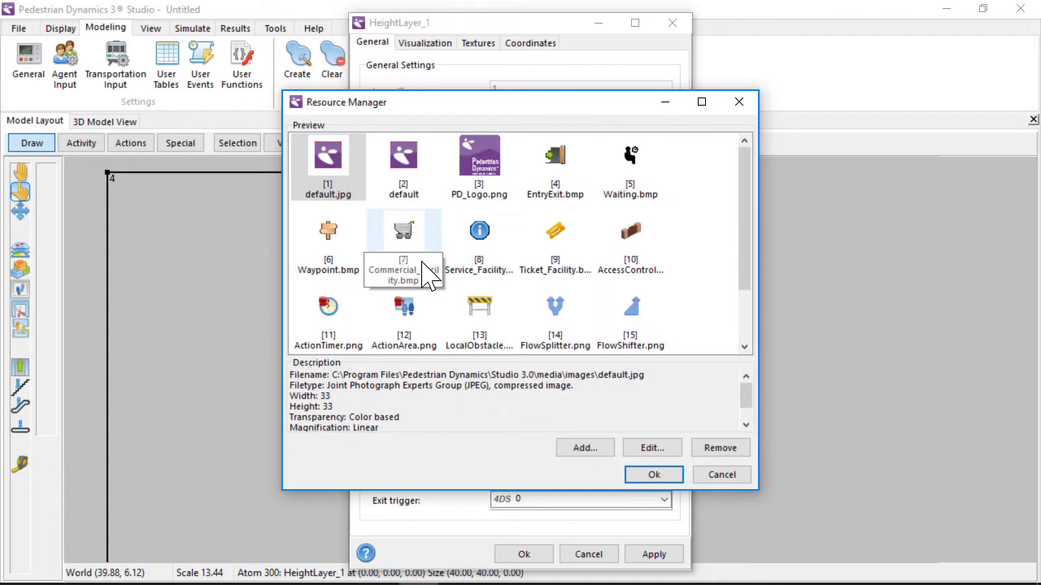
drag(745, 249, 743, 316)
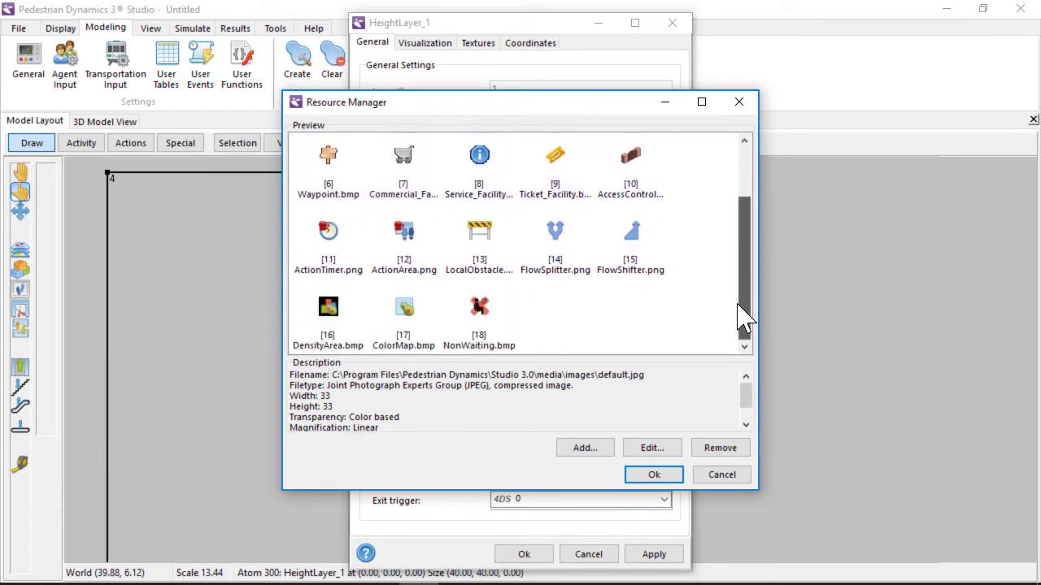
click(585, 452)
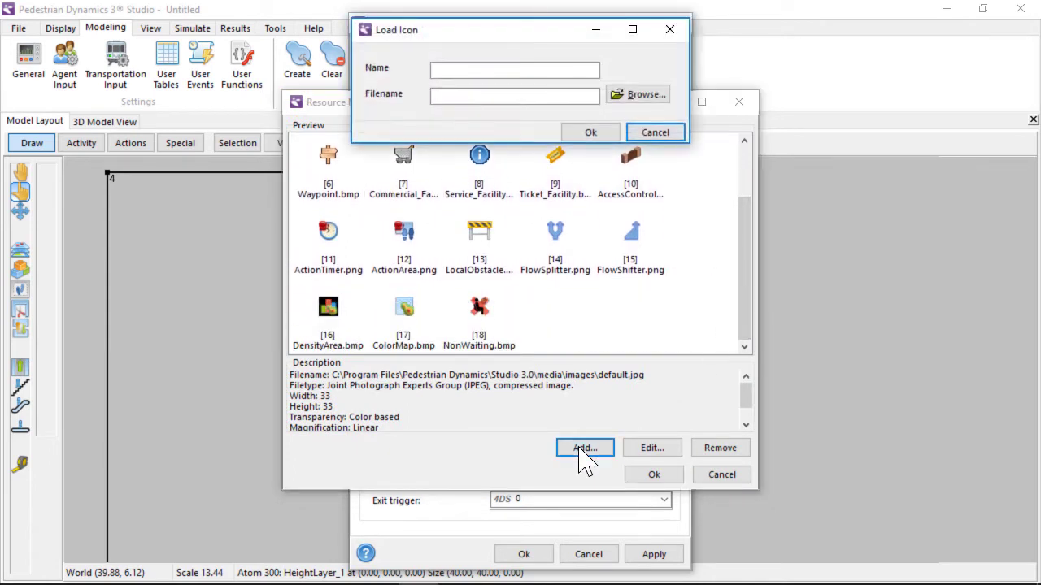
click(635, 94)
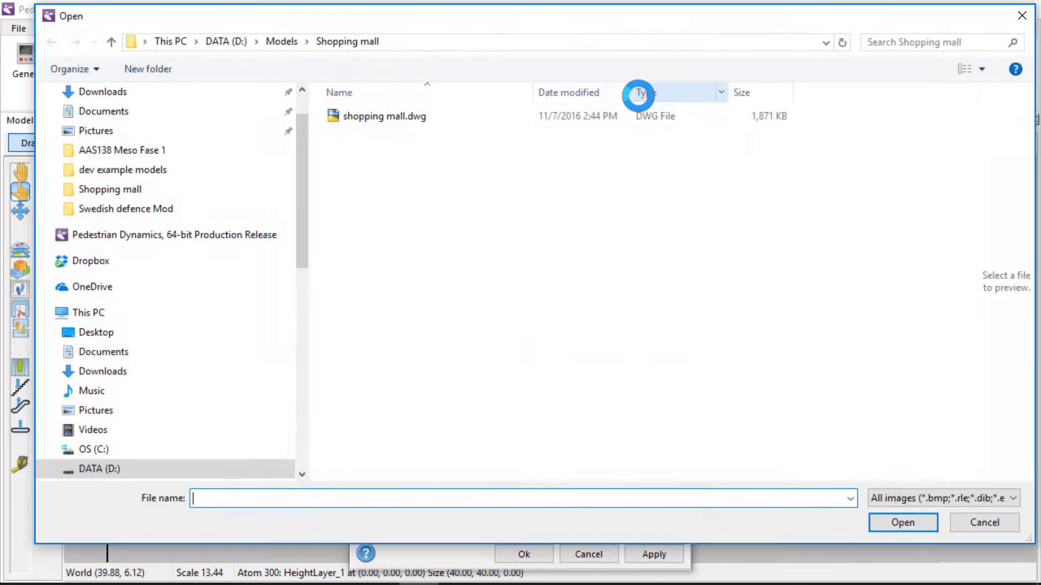
click(435, 117)
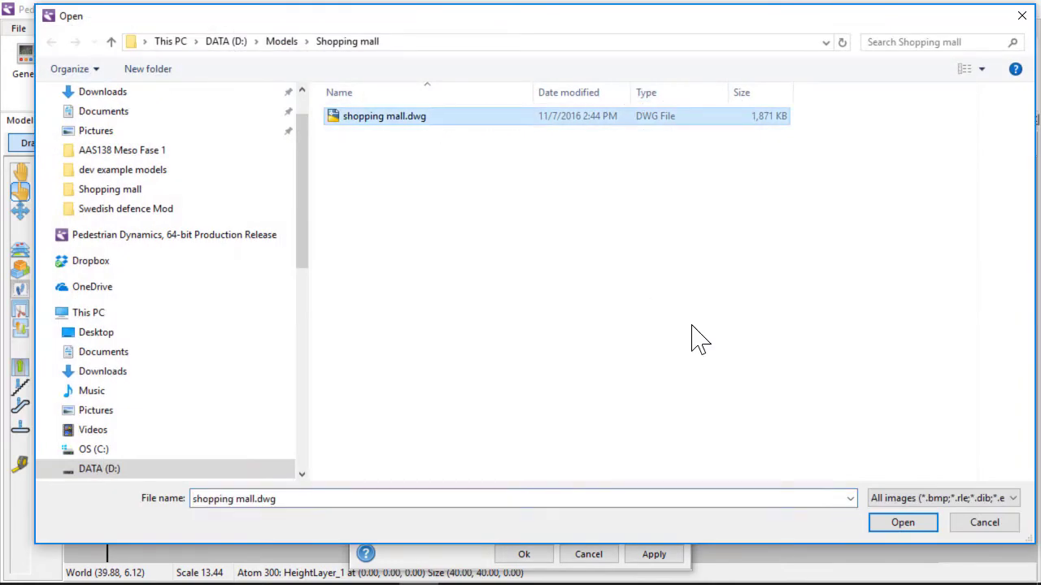
click(903, 523)
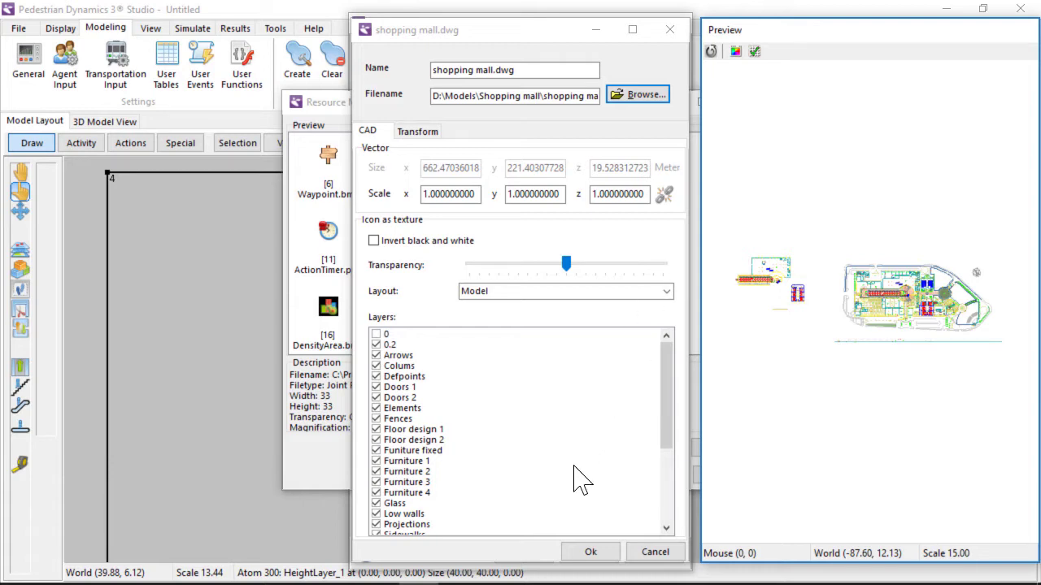
click(587, 556)
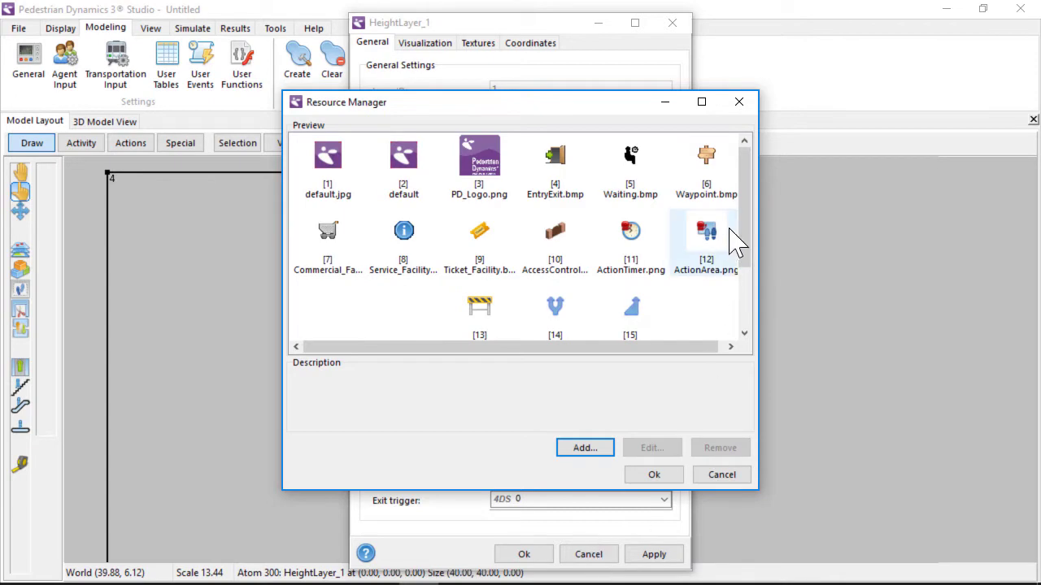
Assign the shopping mall drawing as the background of HeightLayer_1 and enable its 2D display
drag(748, 239, 750, 305)
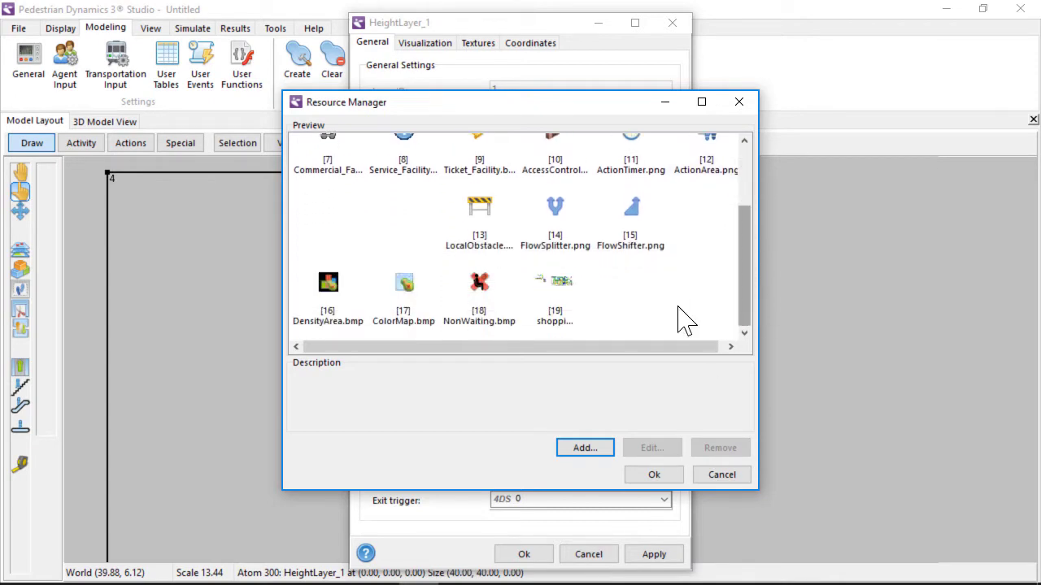
click(558, 316)
click(655, 475)
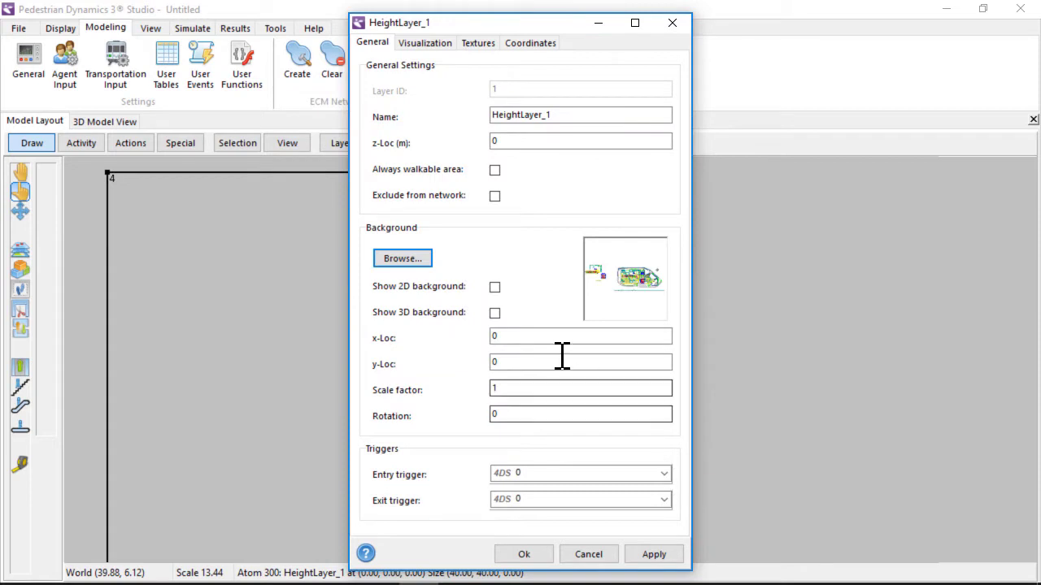
click(495, 288)
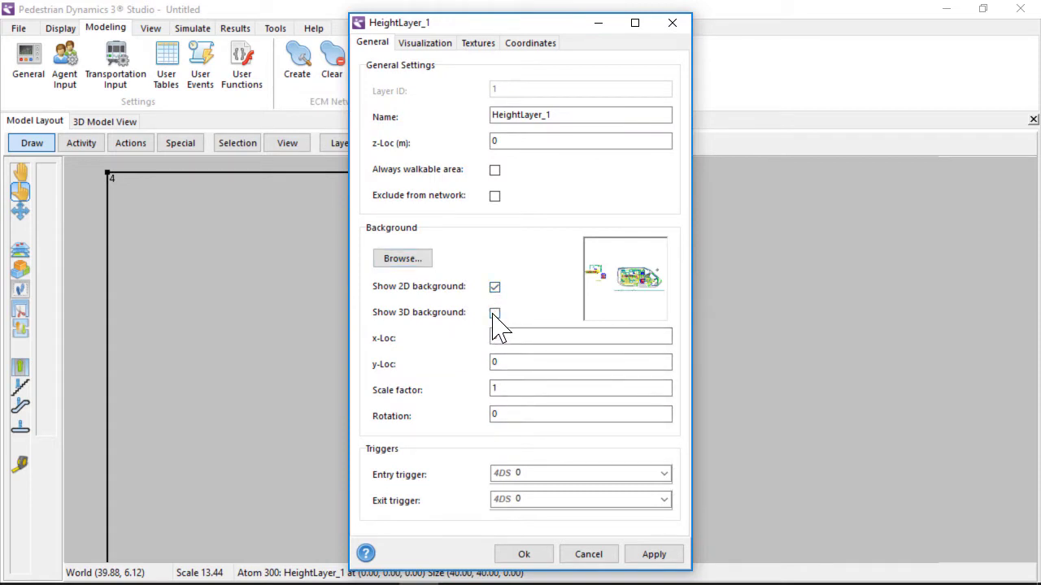
click(525, 556)
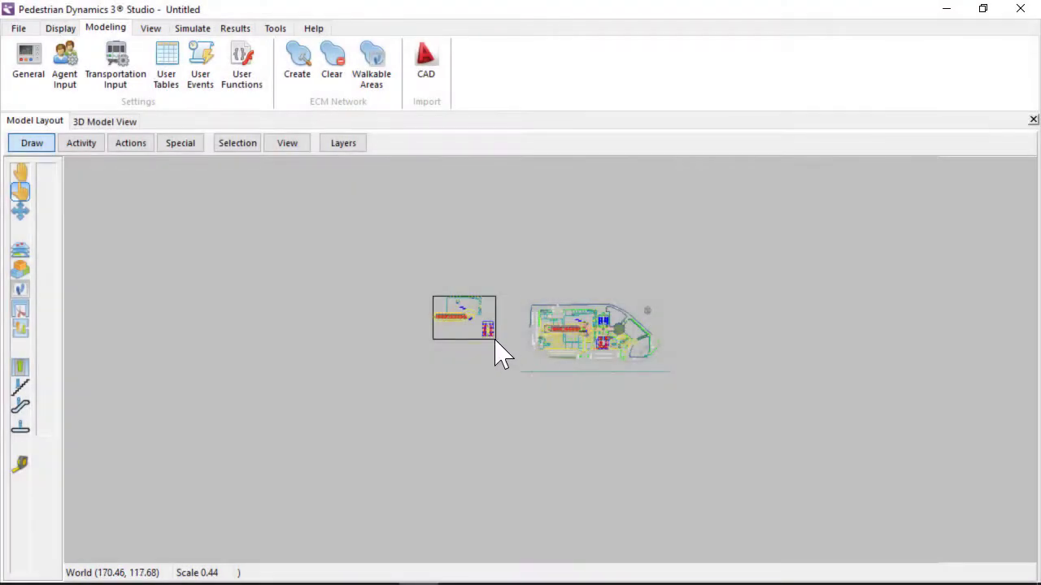
Enlarge HeightLayer_1 to about 757 by 246 m so that it encloses the whole mall drawing
click(494, 338)
mouse_move(495, 338)
mouse_down()
mouse_move(583, 377)
mouse_move(708, 404)
mouse_up()
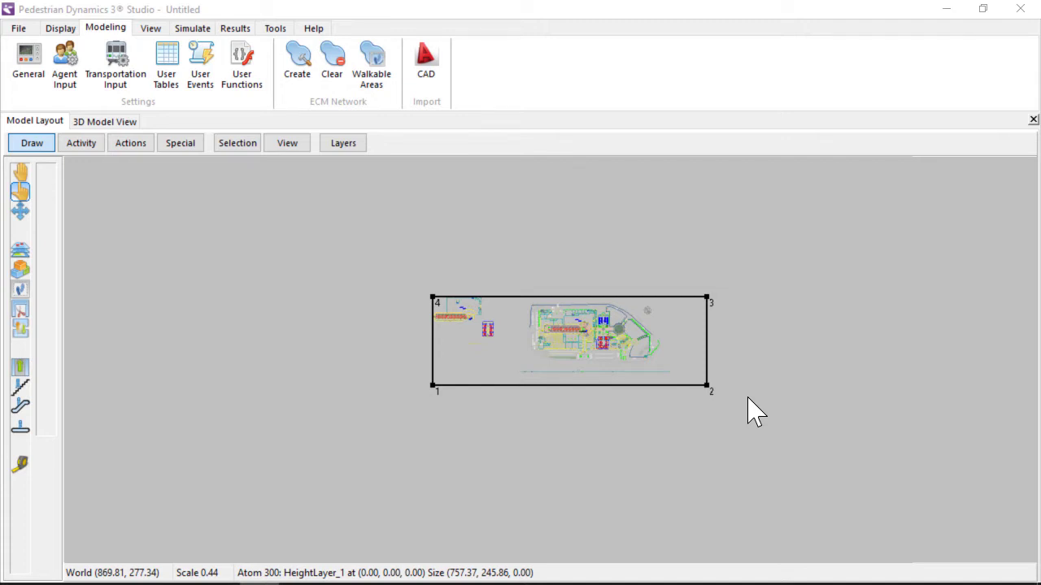
Draw a second rectangular height layer overlapping the left part of HeightLayer_1, and show only the active HeightLayer_1
click(20, 252)
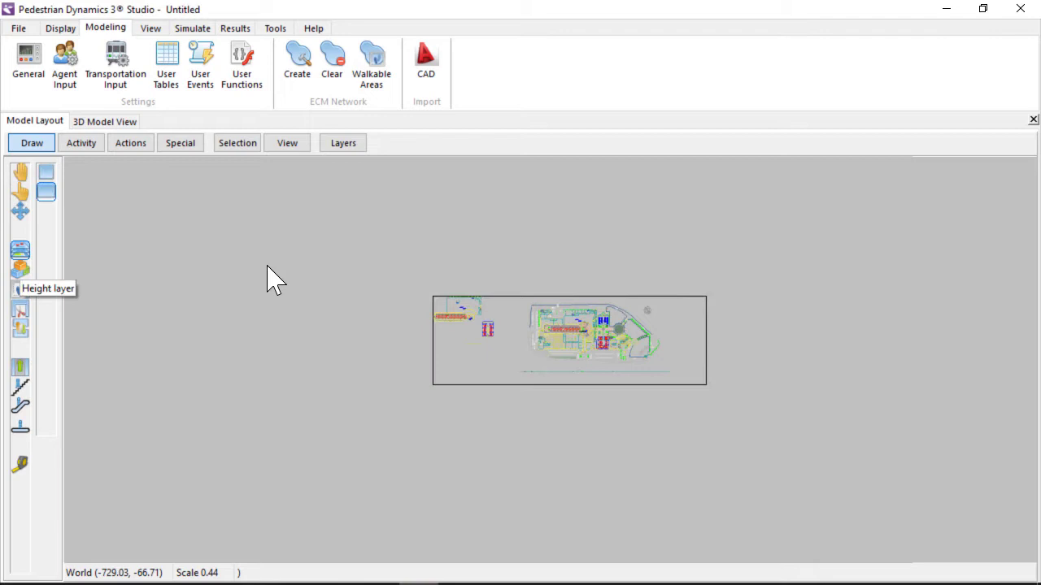
mouse_move(375, 263)
mouse_down()
mouse_move(529, 425)
mouse_move(530, 412)
mouse_up()
click(345, 144)
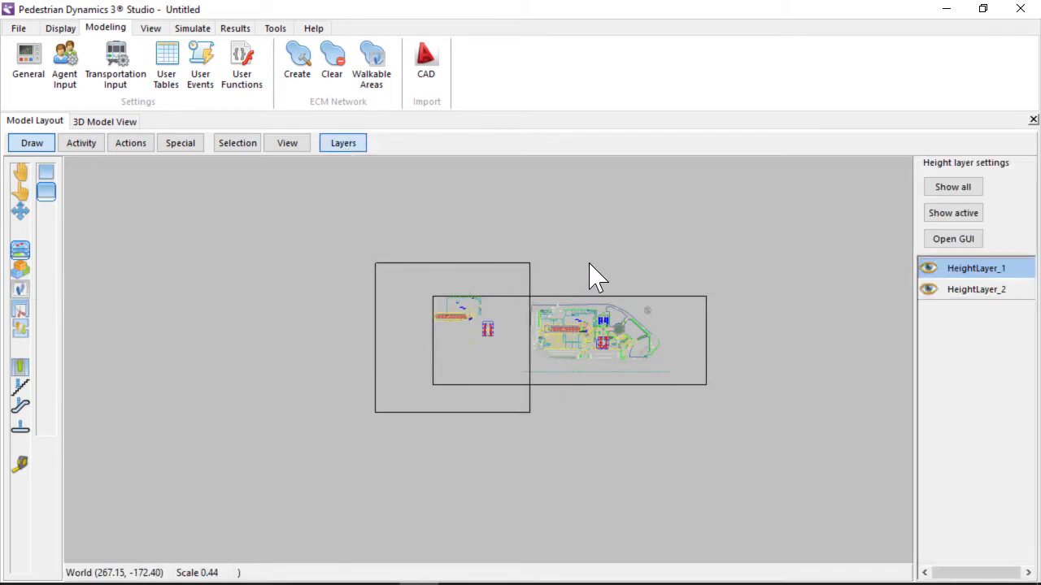
click(953, 213)
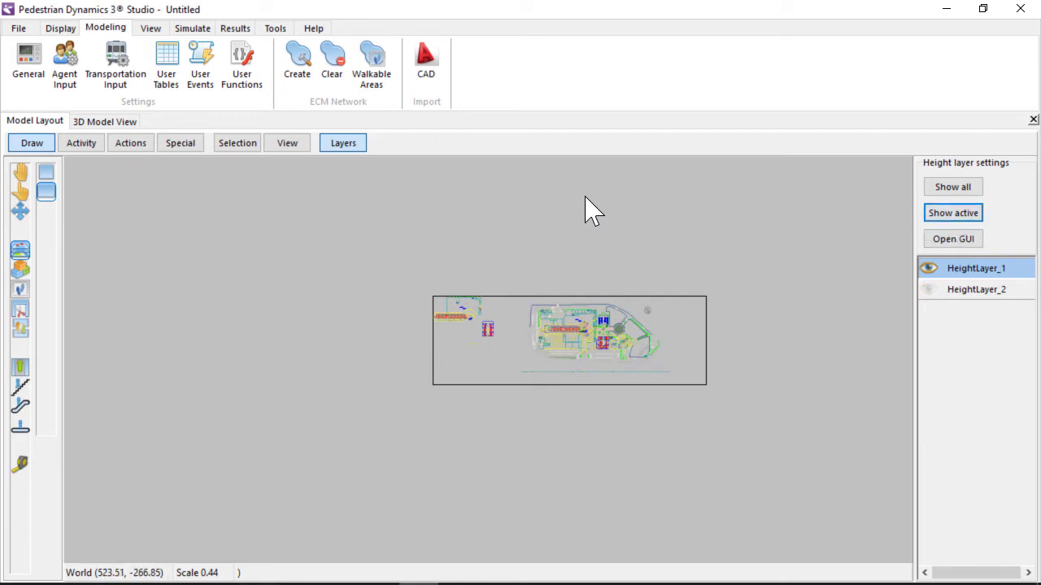
Open the CAD import settings for HeightLayer_1 and disable all layers of shopping mall.dwg
click(435, 71)
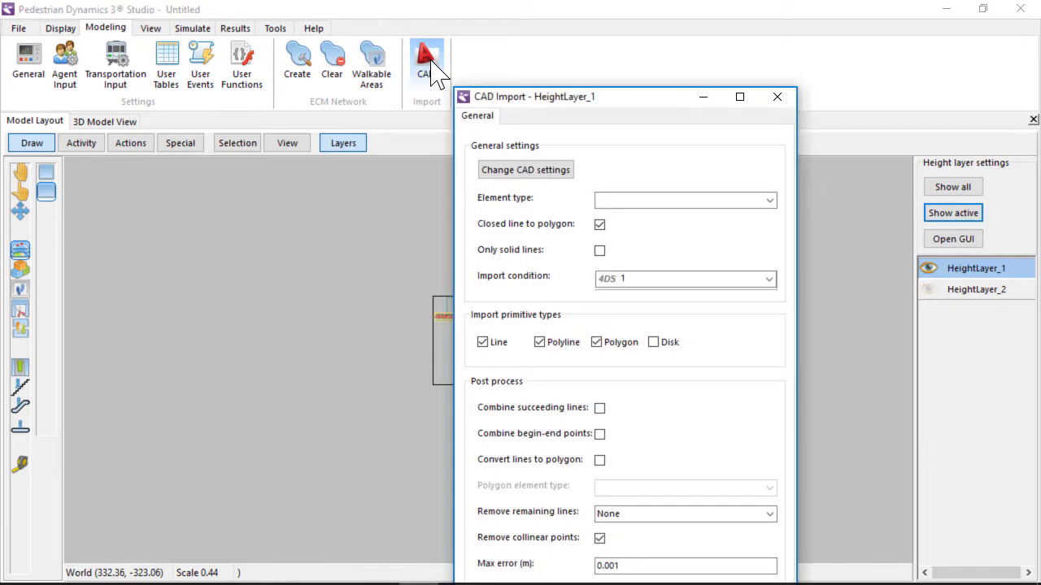
drag(543, 103, 550, 40)
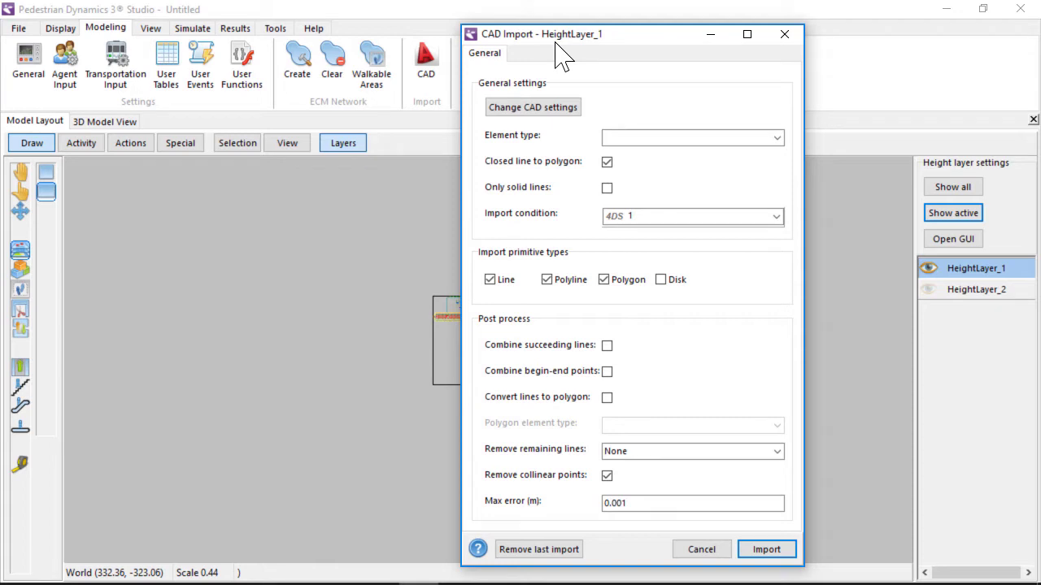
click(536, 111)
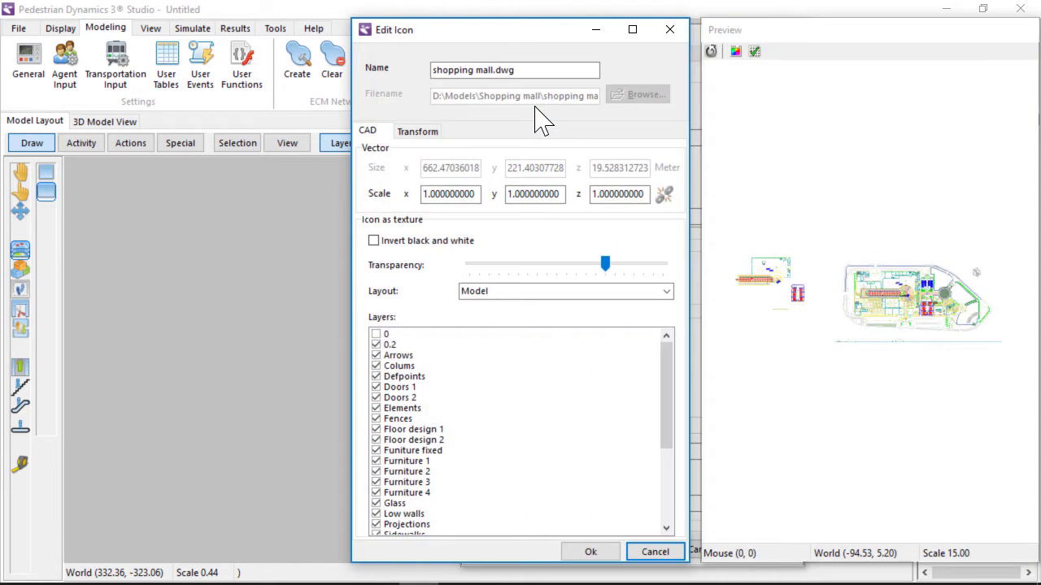
key(shift+End)
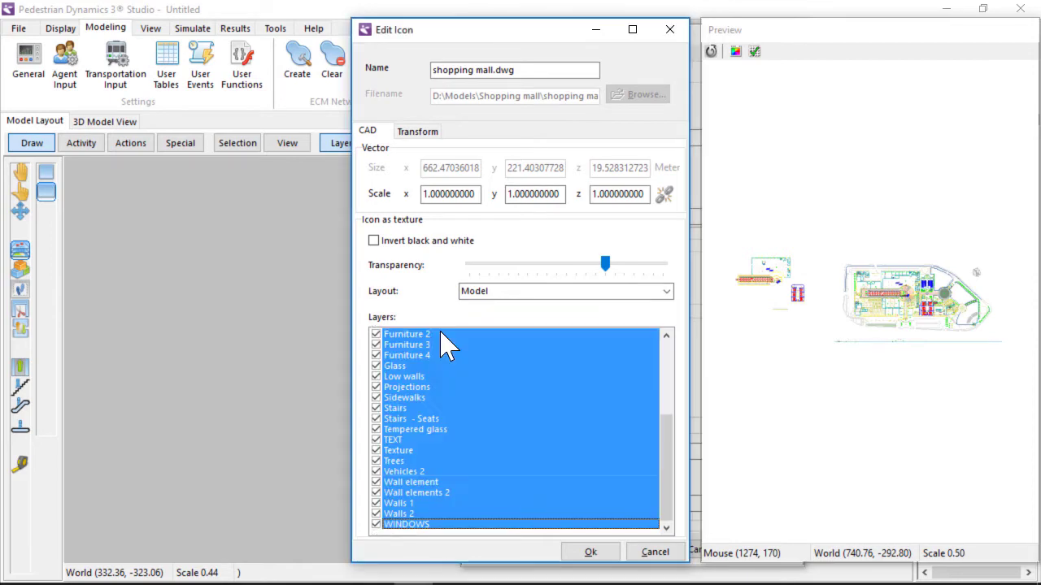
click(376, 345)
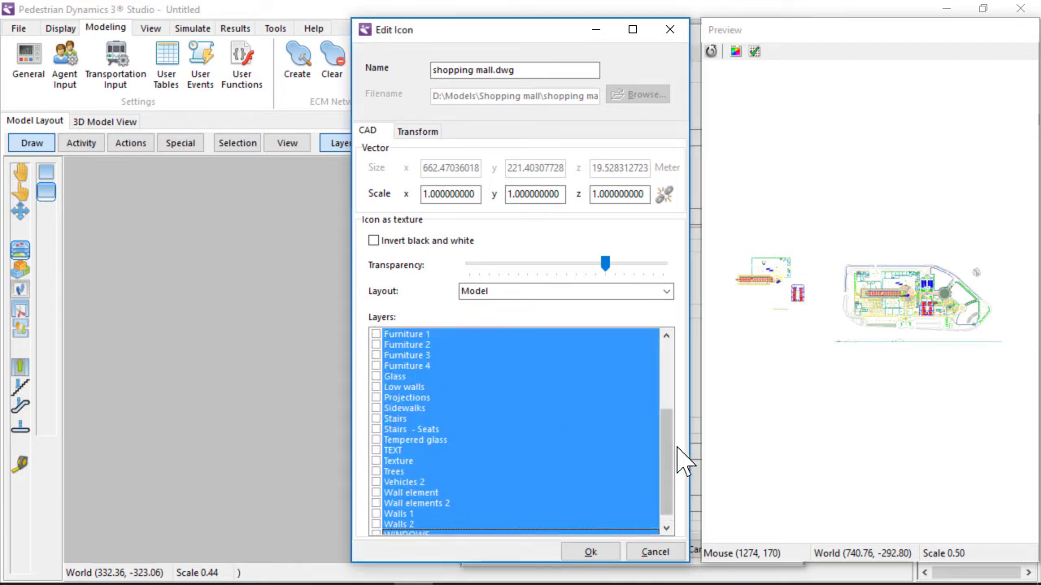
drag(669, 458, 660, 383)
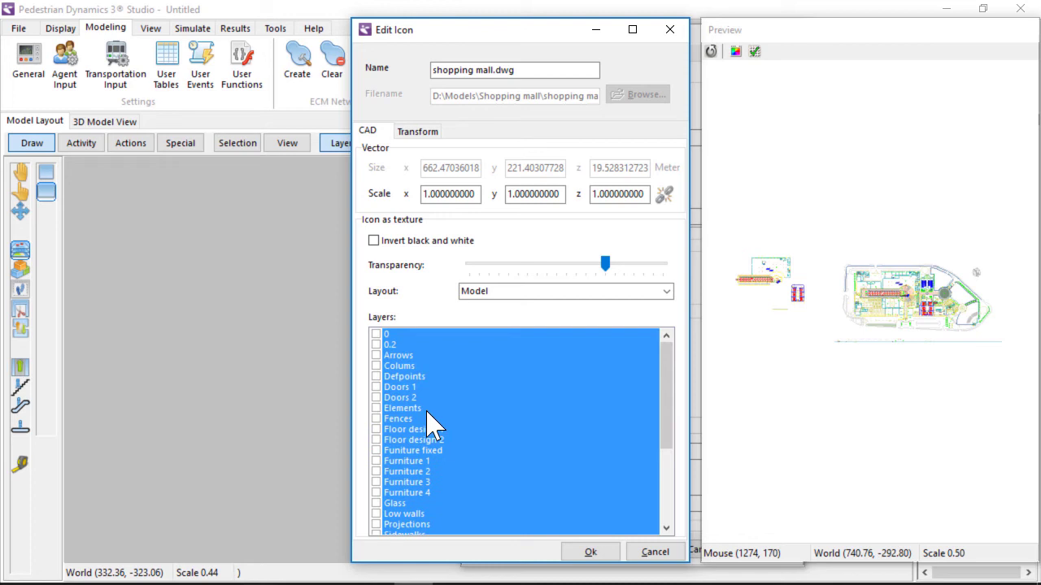
click(401, 419)
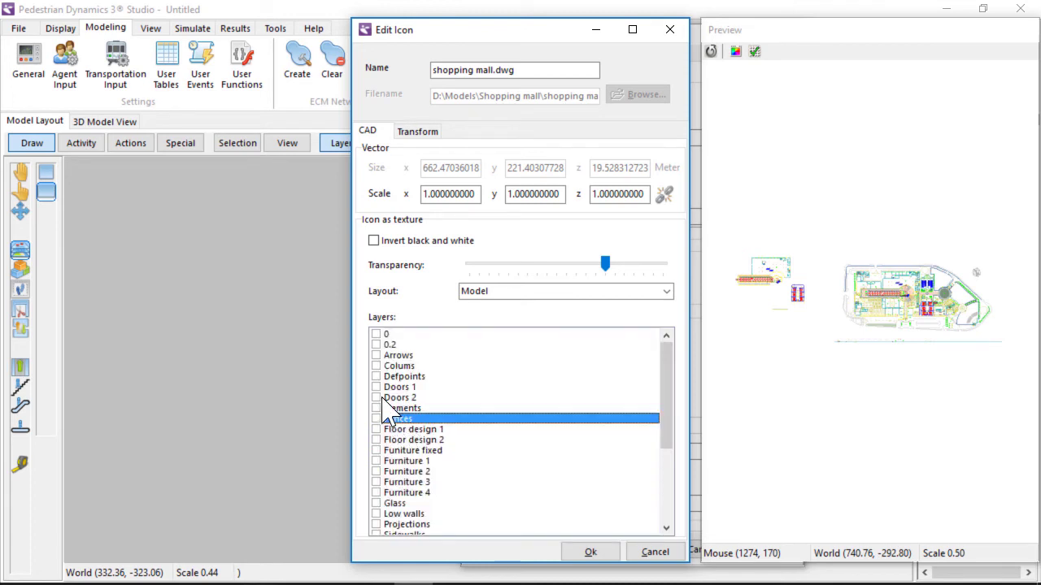
Enable only the drawing layers Wall element, Wall elements 2, Walls 1, Walls 2 and WINDOWS for the CAD import
drag(666, 395, 666, 495)
click(376, 482)
click(375, 492)
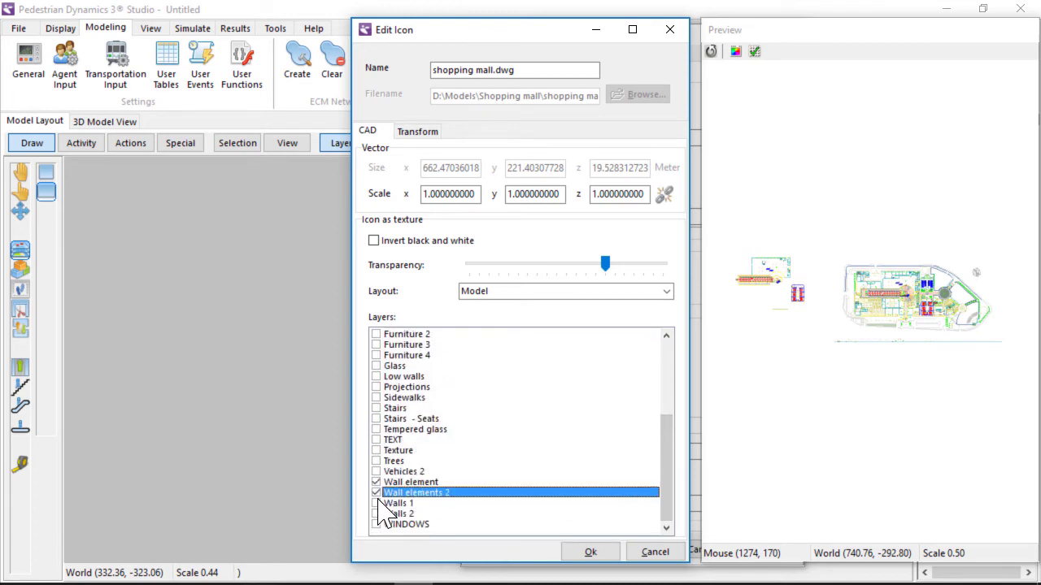
click(376, 503)
click(376, 514)
click(375, 525)
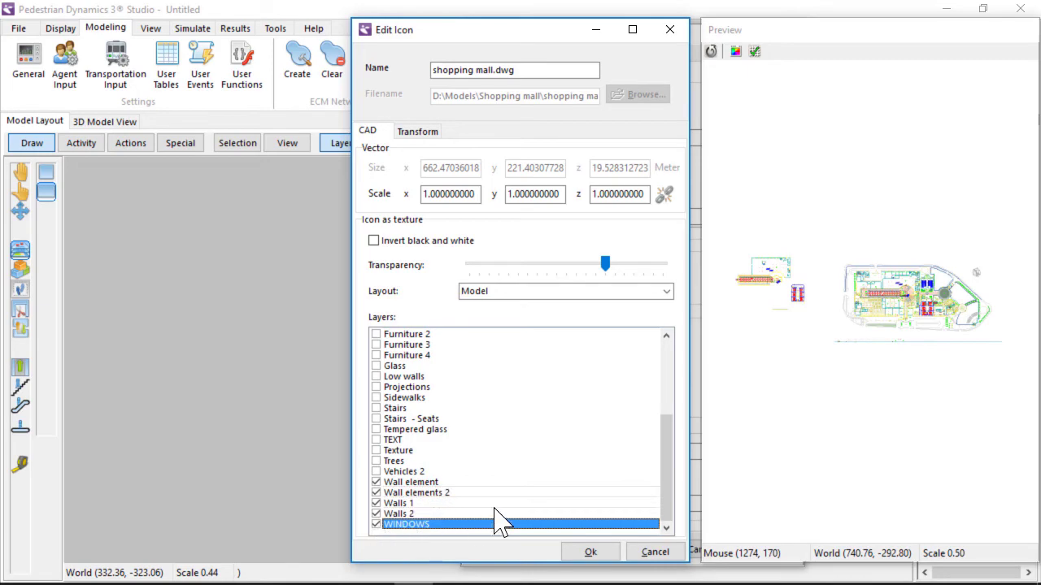
click(590, 552)
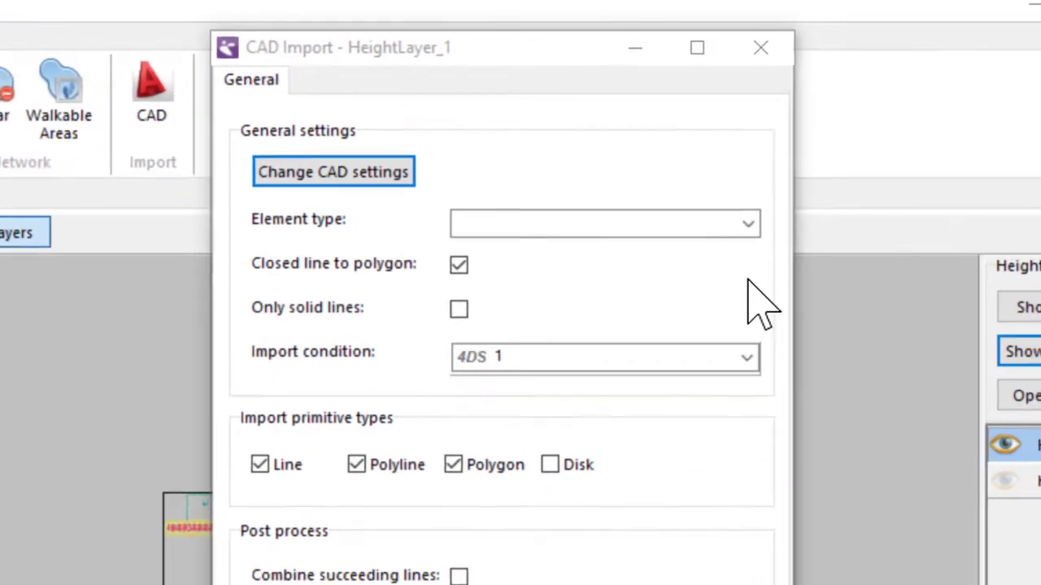
Set the element type of the CAD import to Obstacle
click(774, 144)
click(696, 291)
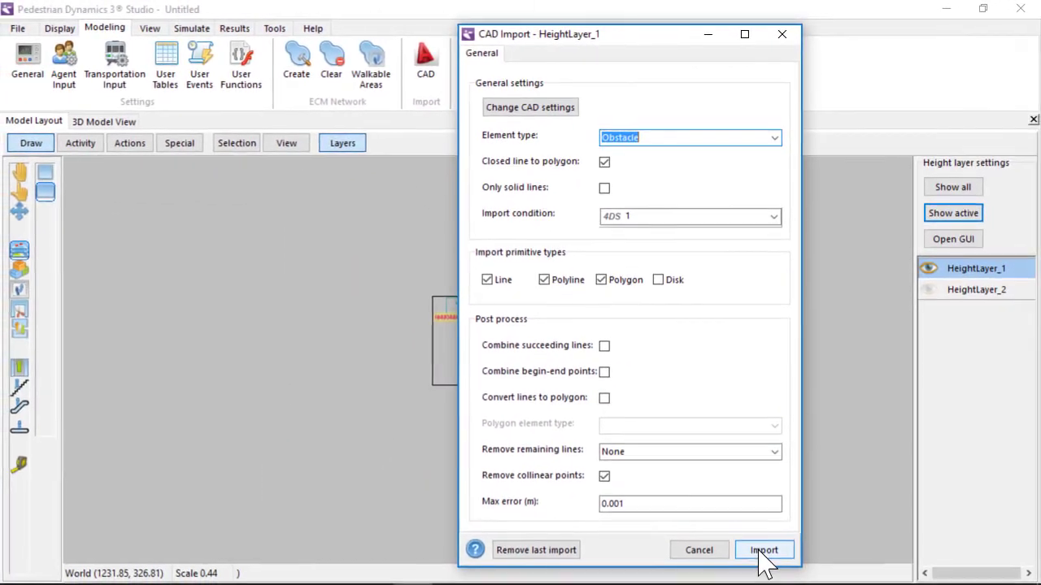
Import the enabled CAD layers of HeightLayer_1 as obstacles and show the resulting model in 3D
click(763, 551)
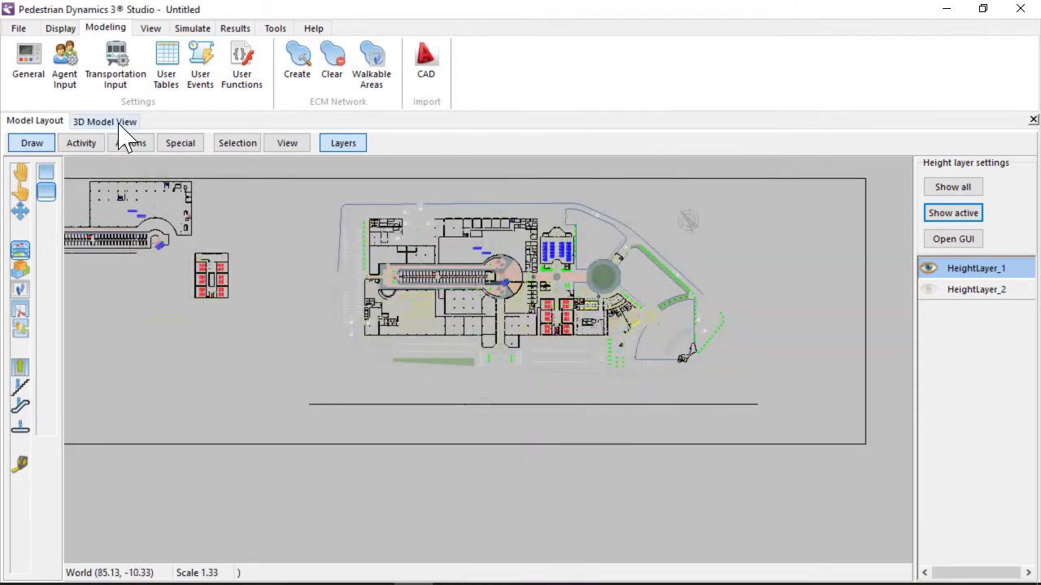
click(105, 122)
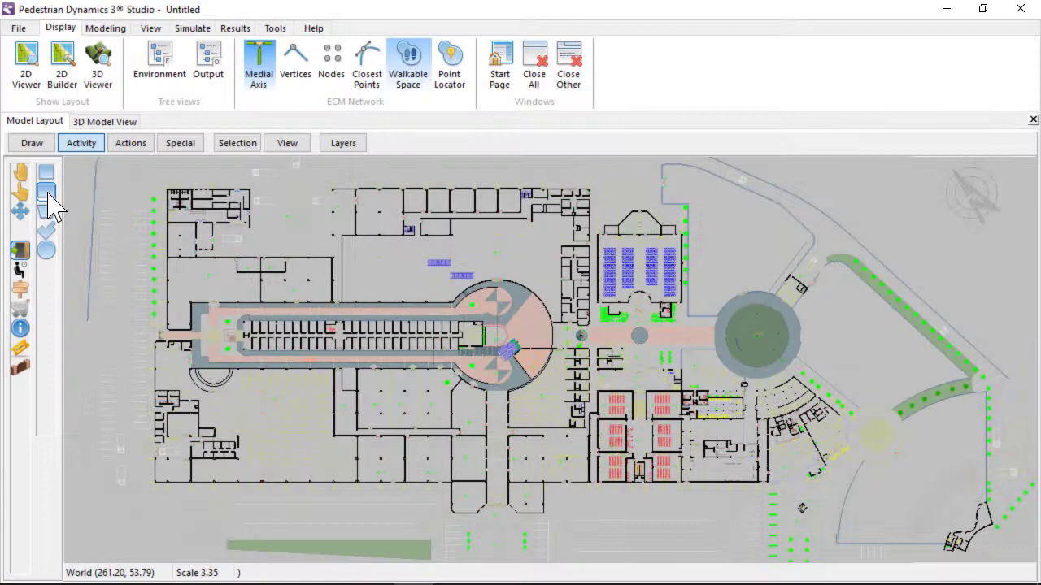
Place entry/exit activities outside the left and lower entrances of the mall plan, and run the simulation at an increased speed
click(152, 330)
click(499, 524)
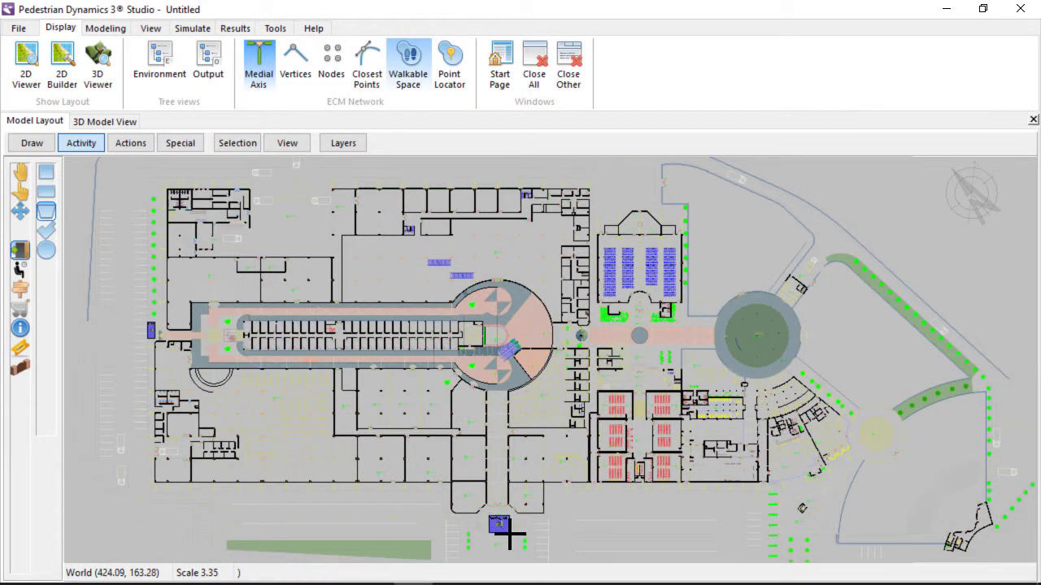
click(191, 28)
click(60, 53)
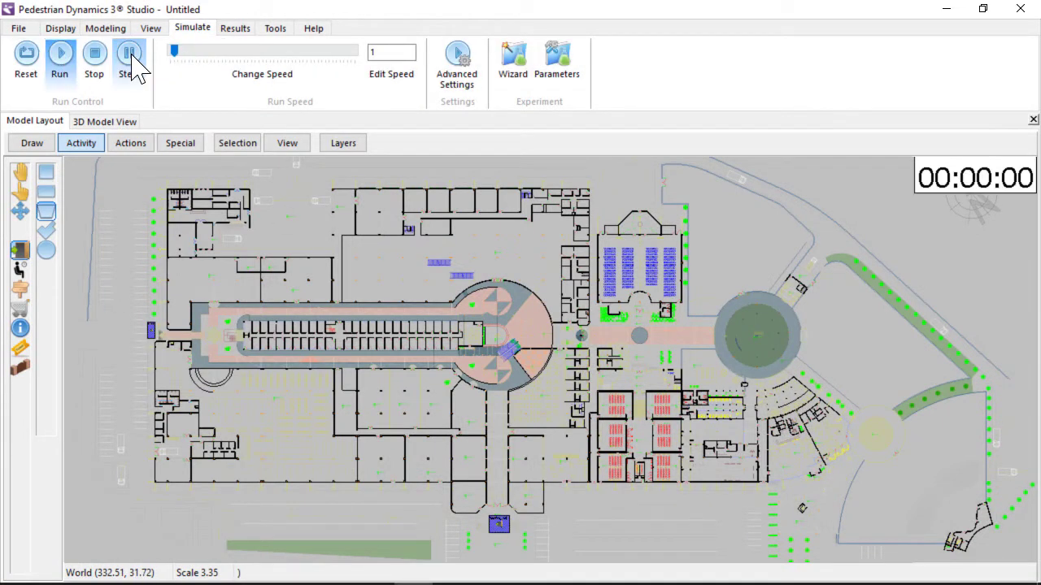
drag(173, 51, 230, 52)
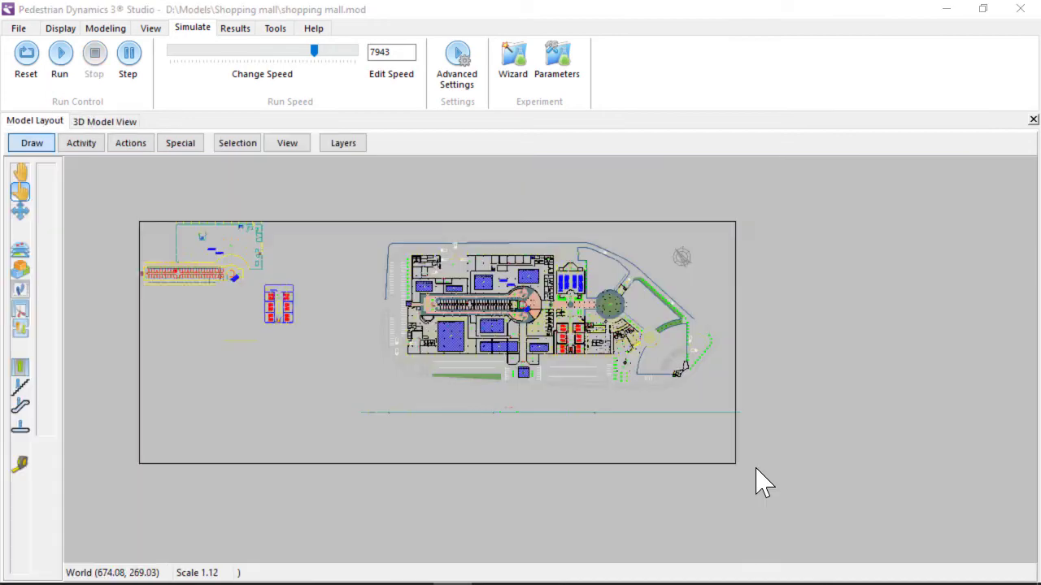
Shrink HeightLayer_1 to about 179 by 124 m around the separate upper-left floor plans, and import their CAD elements
click(735, 465)
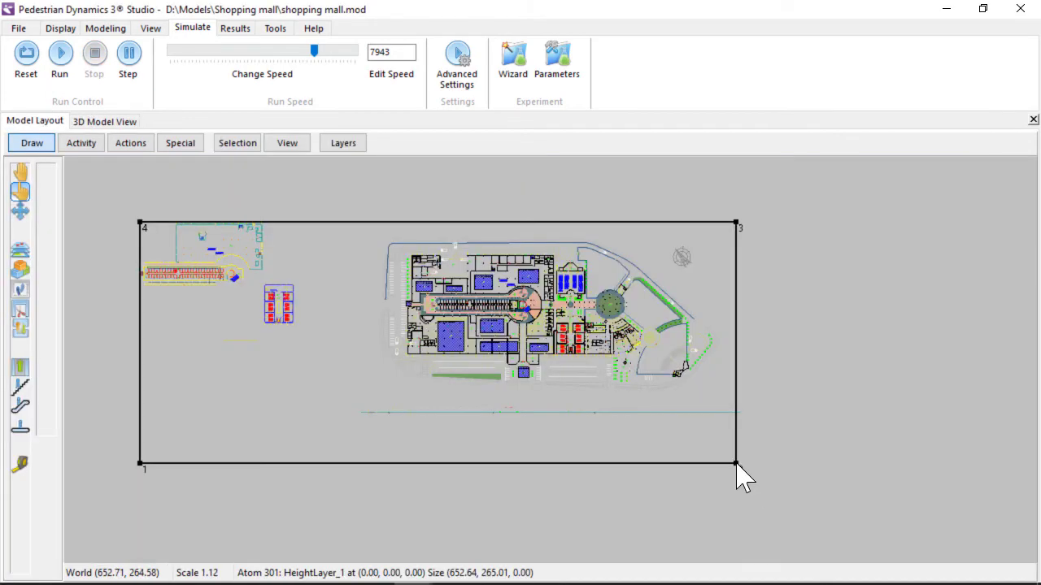
click(304, 336)
click(106, 28)
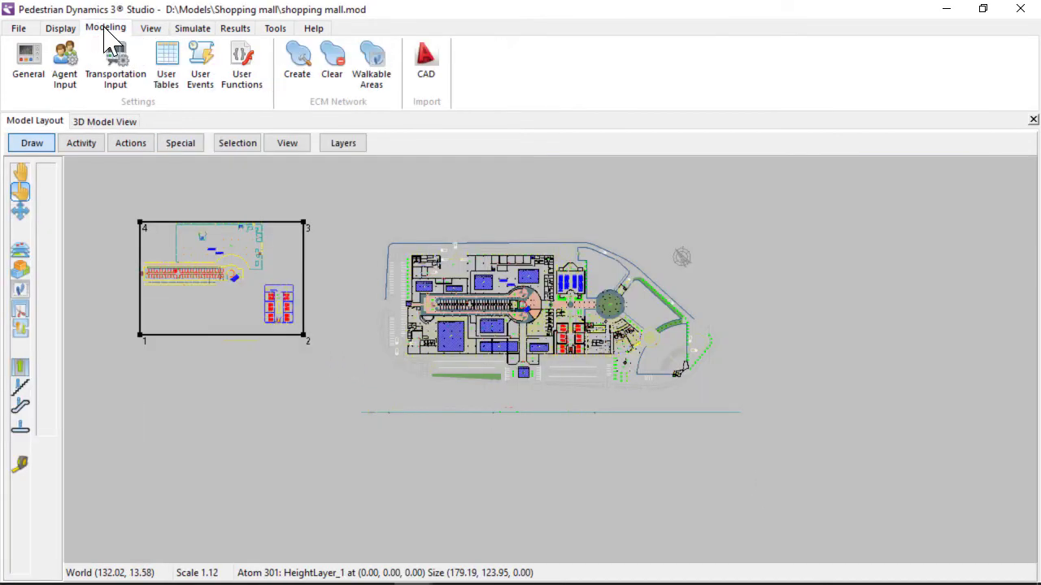
click(427, 71)
drag(548, 101, 560, 20)
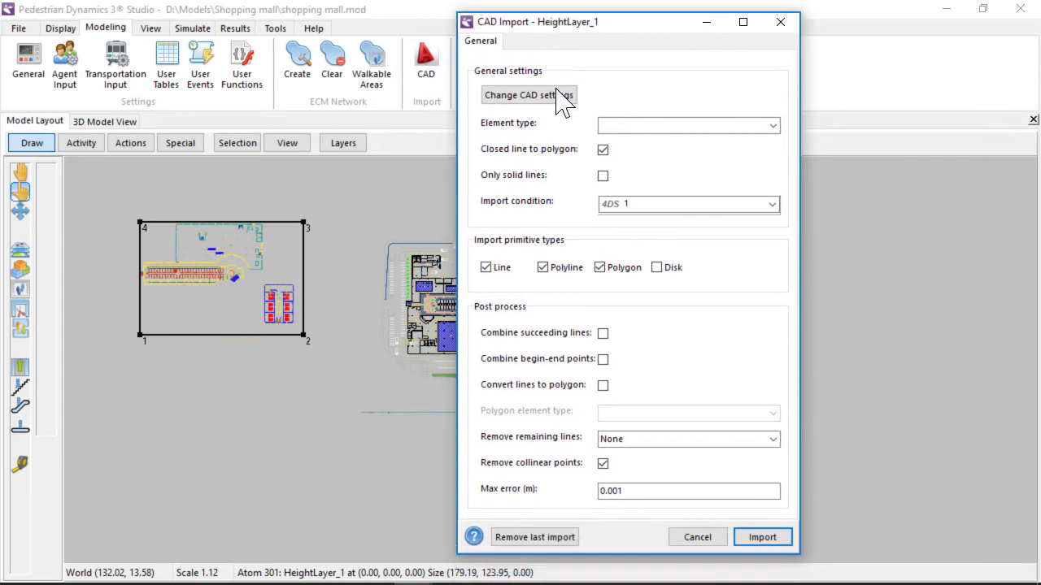
click(762, 538)
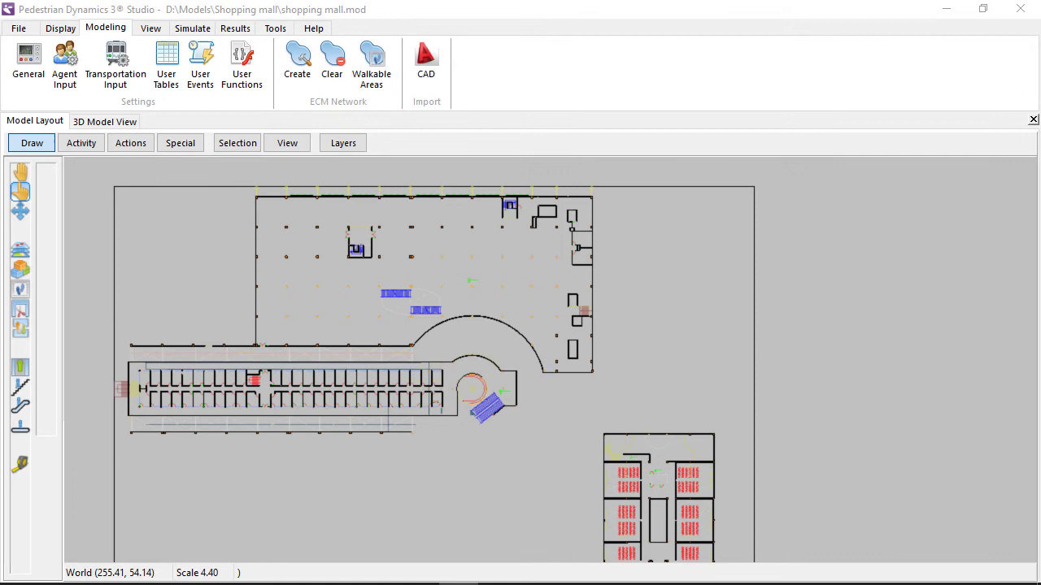
Select the short imported wall line beside the curved wall and move its left endpoint up and to the left
click(237, 145)
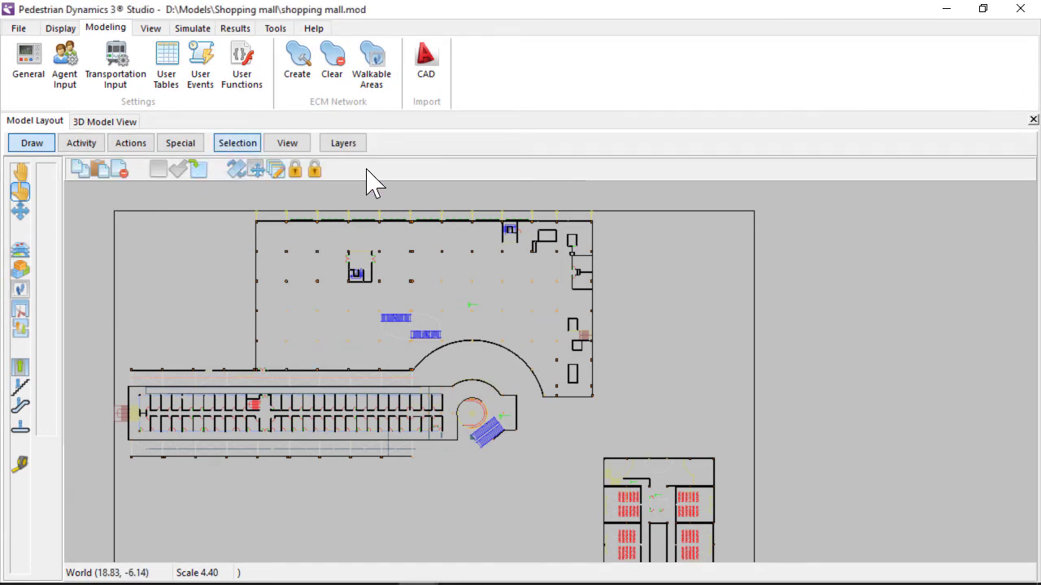
click(392, 370)
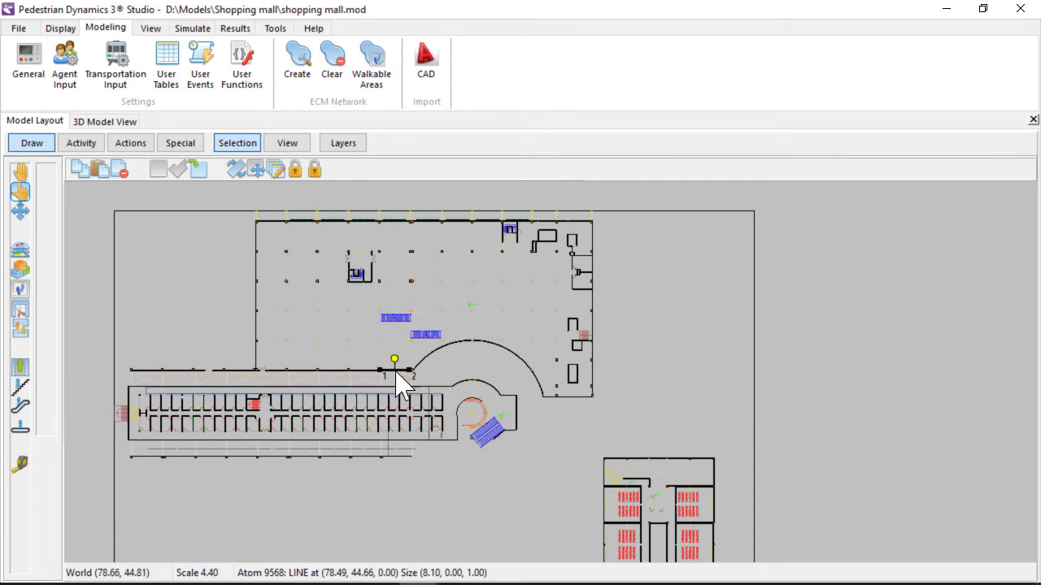
drag(379, 381, 362, 349)
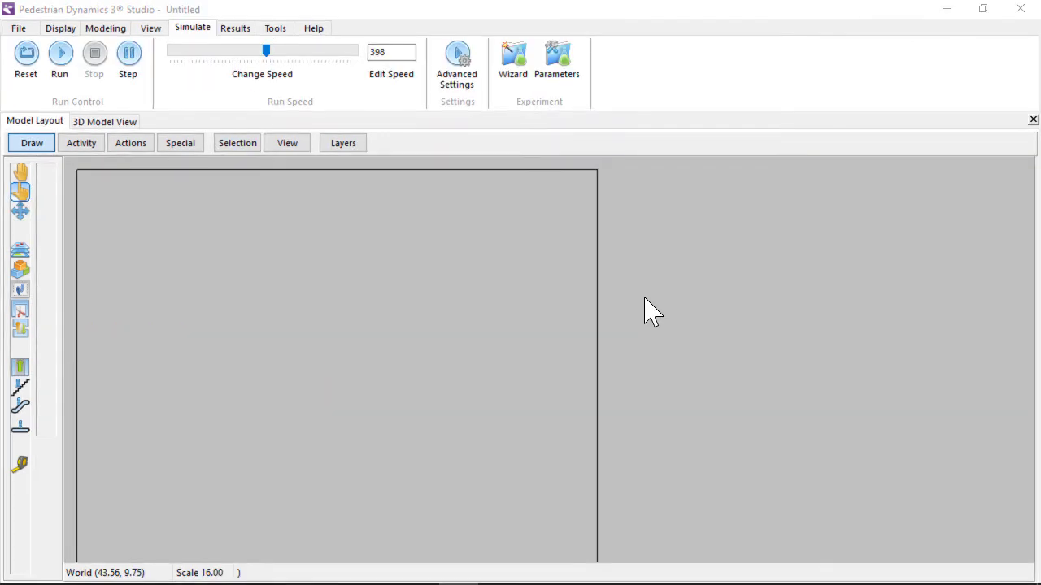
Show the Delft map image as HeightLayer_1's 2D background and enlarge the layer to about 797 by 807 m to cover it
double_click(596, 268)
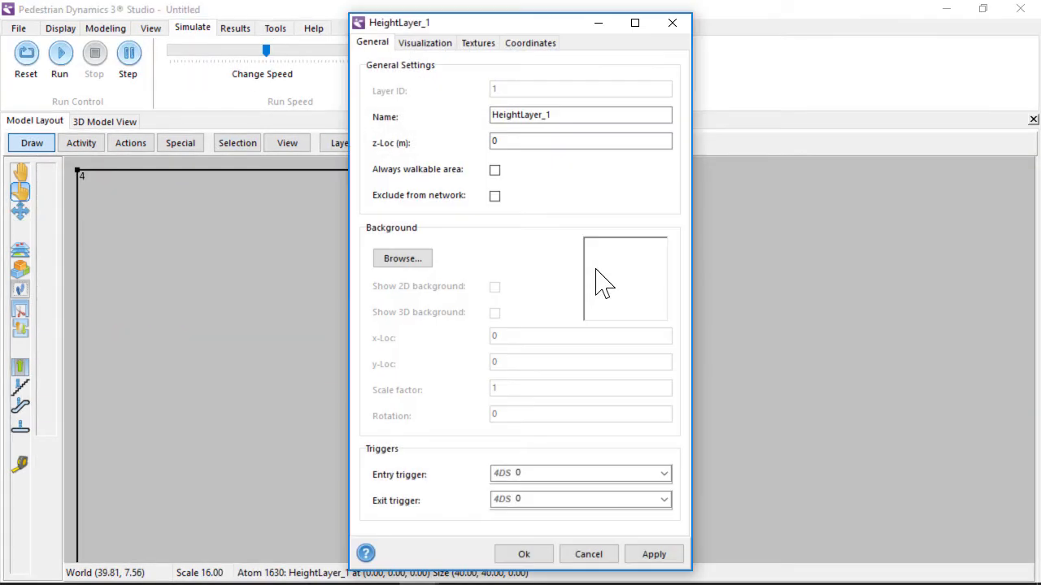
click(429, 266)
drag(748, 209, 660, 321)
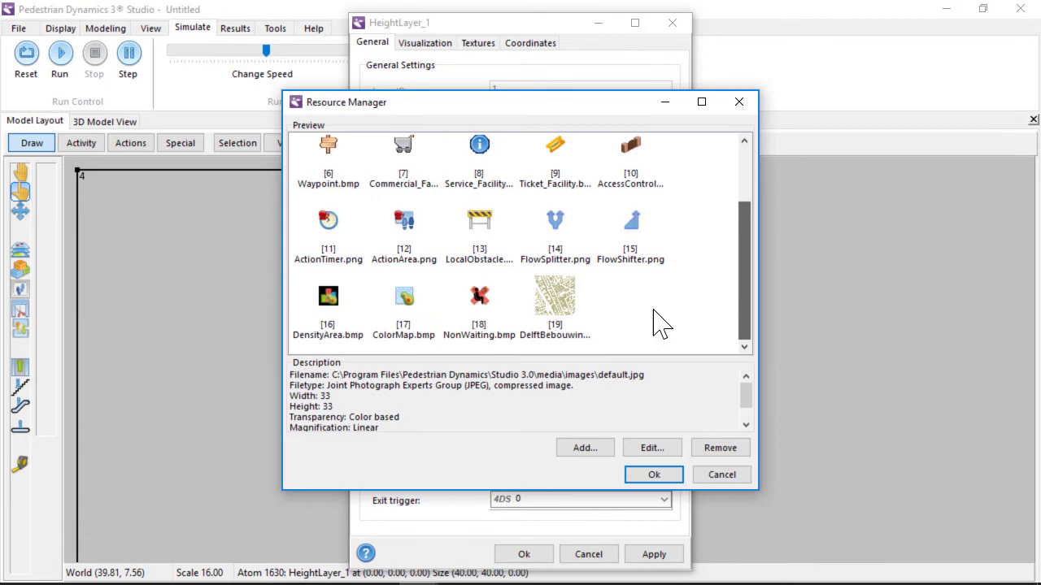
click(555, 299)
click(653, 475)
click(494, 287)
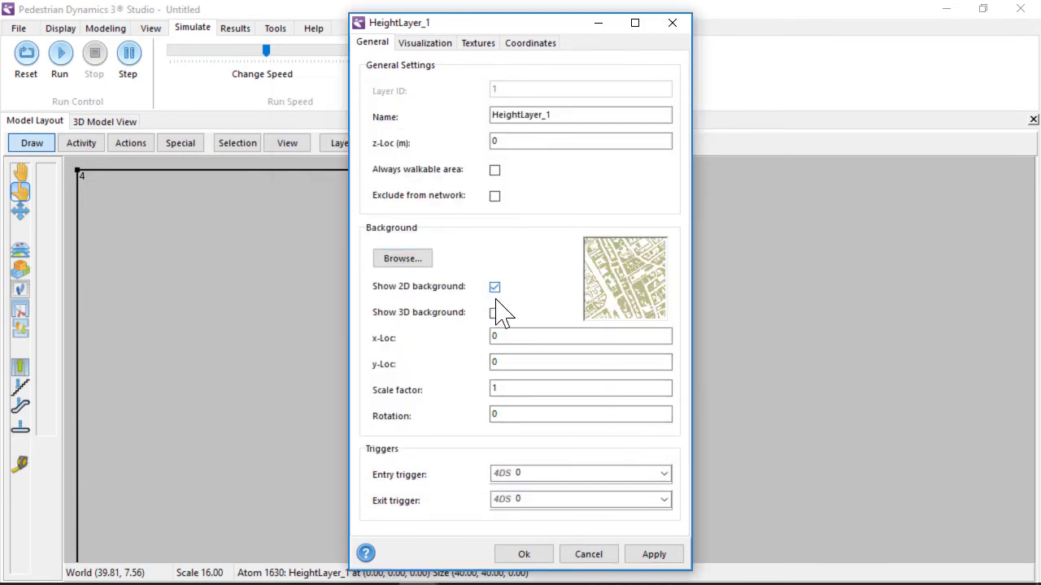
click(523, 555)
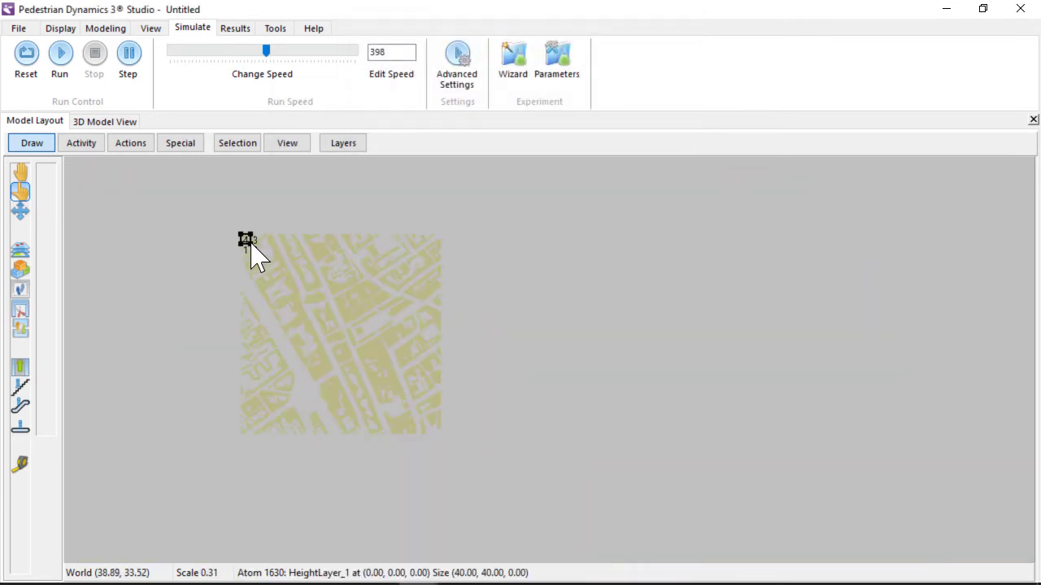
drag(250, 252, 444, 452)
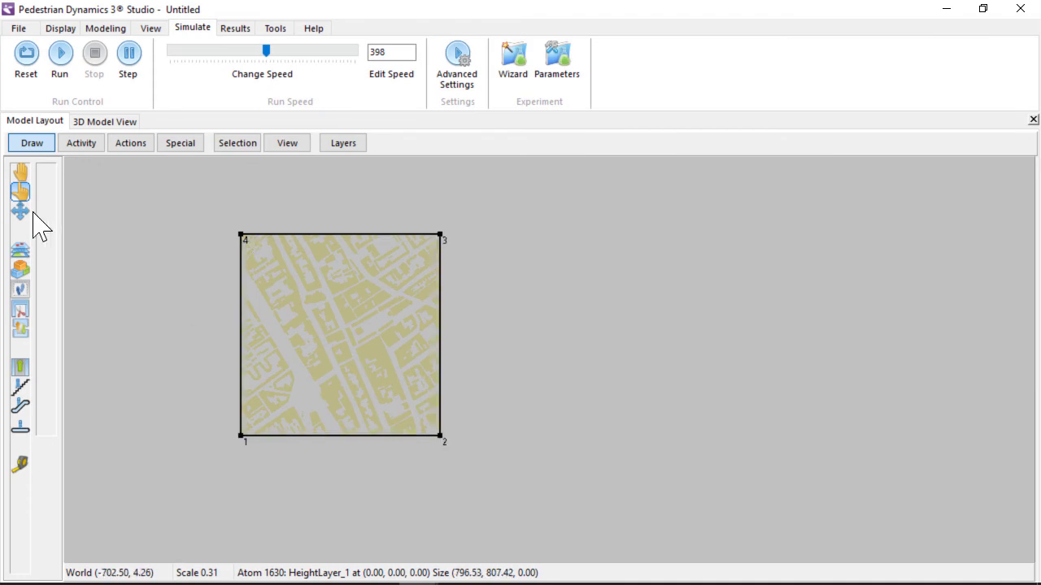
Place rectangular entry/exit activities in the streets of the Delft map, and run the simulation
click(82, 143)
click(299, 386)
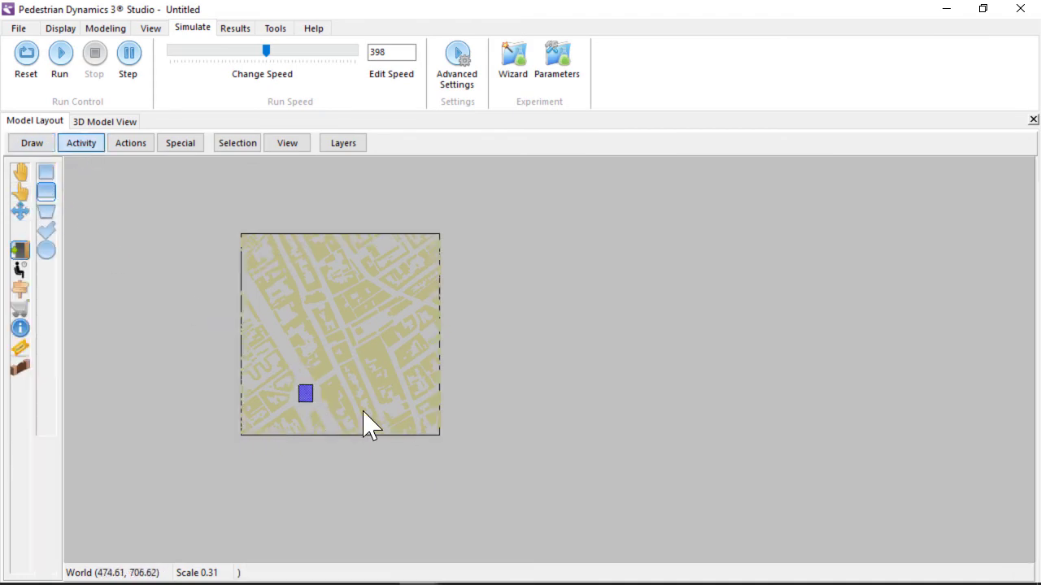
click(384, 245)
click(396, 412)
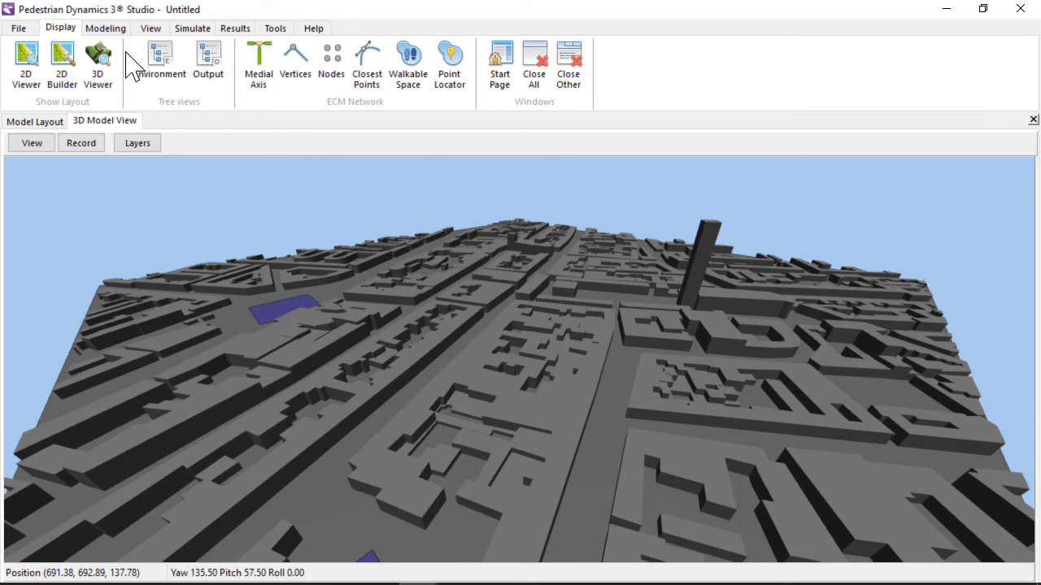
click(192, 27)
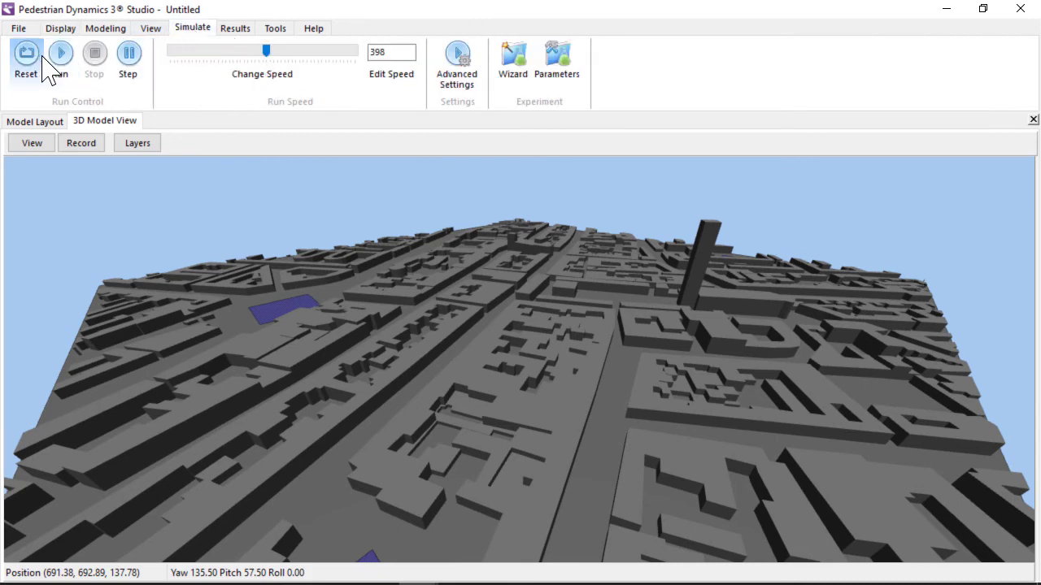
click(61, 55)
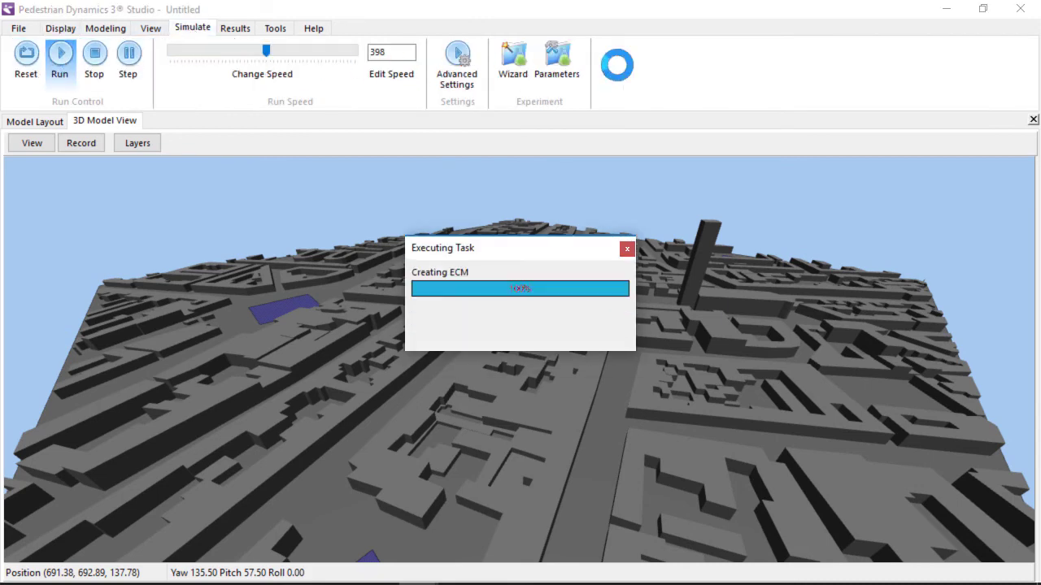